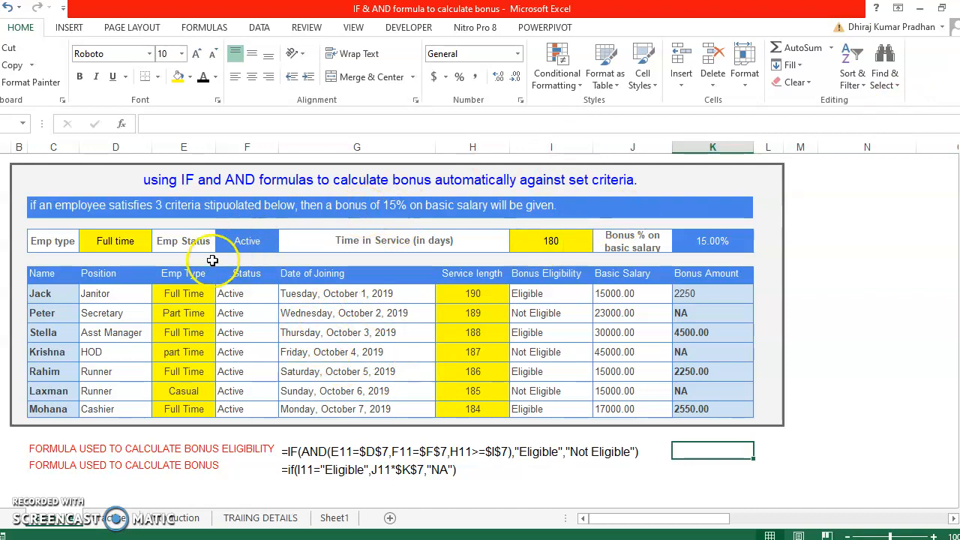
# Examine the employee type and time in service criteria against the first employee's joining date and bonus eligibility formula
pyautogui.click(529, 294)
pyautogui.click(385, 293)
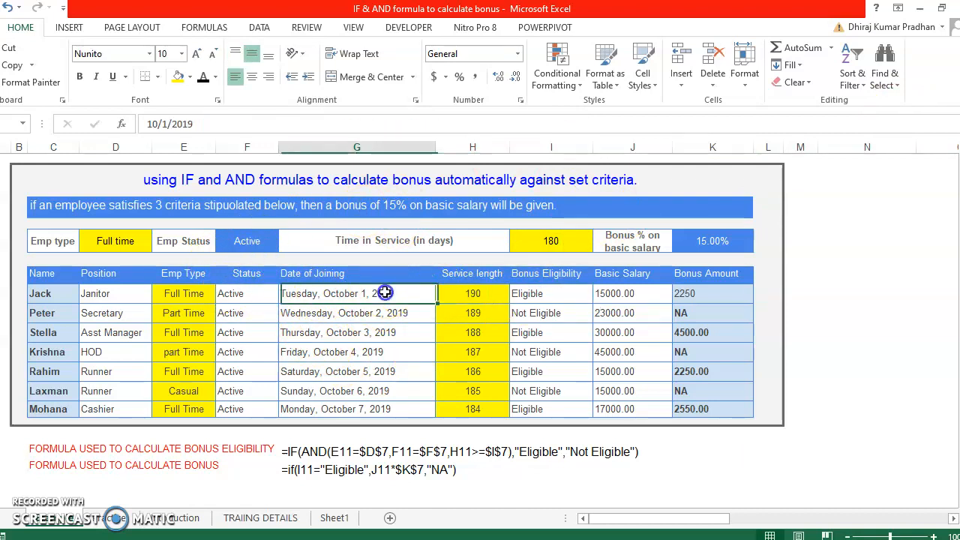
pyautogui.click(525, 294)
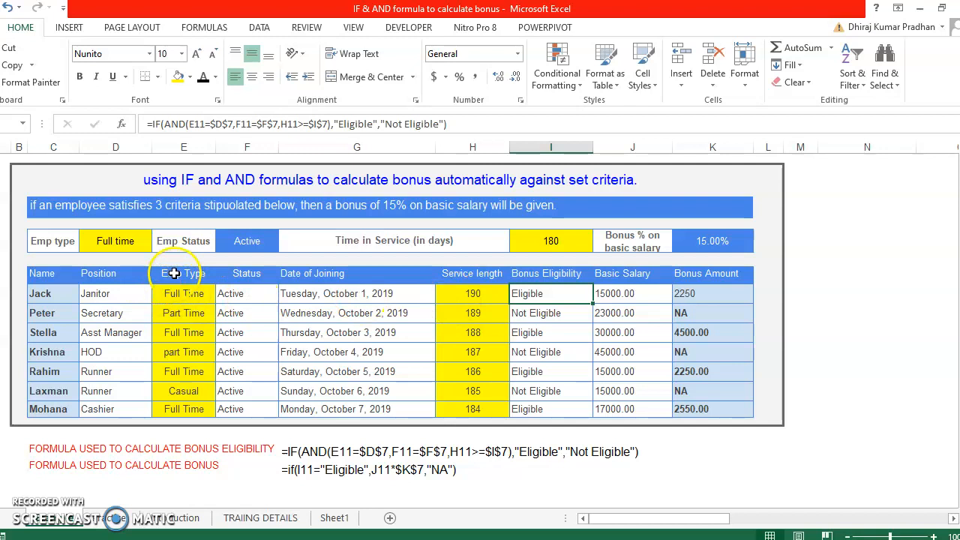
pyautogui.click(128, 243)
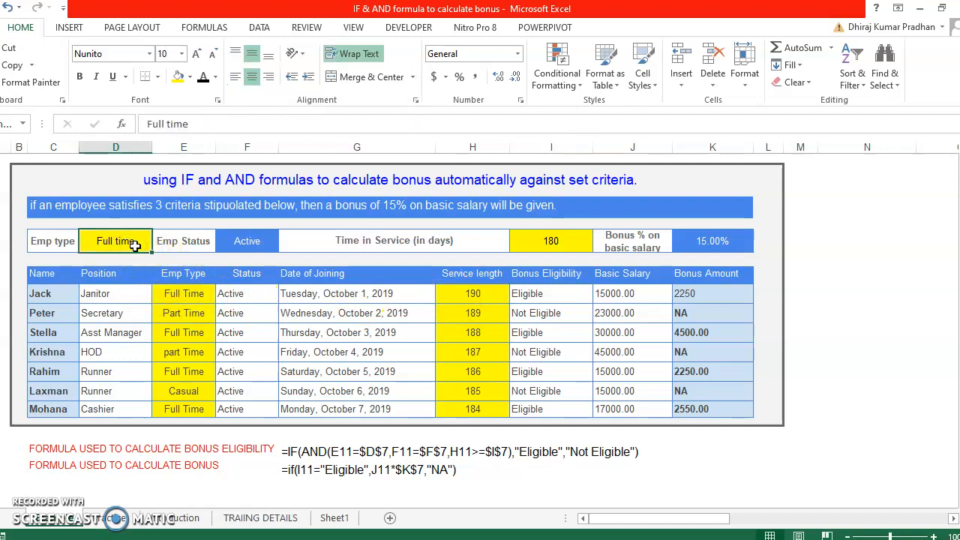
pyautogui.click(559, 244)
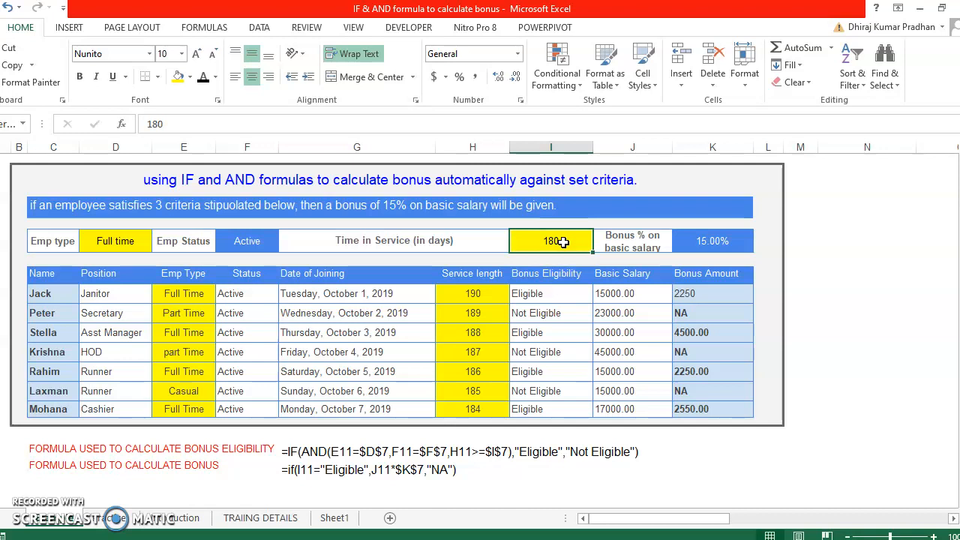
pyautogui.click(32, 536)
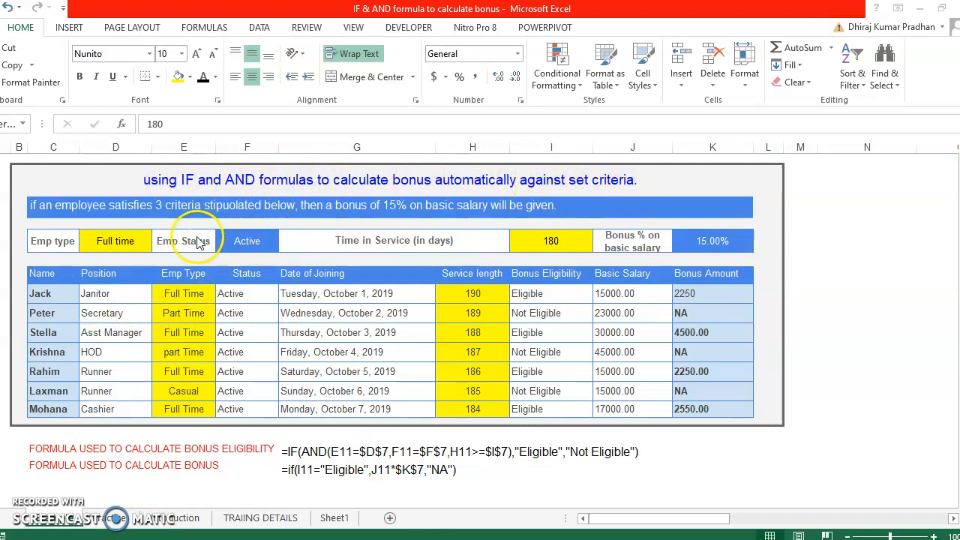
pyautogui.click(125, 245)
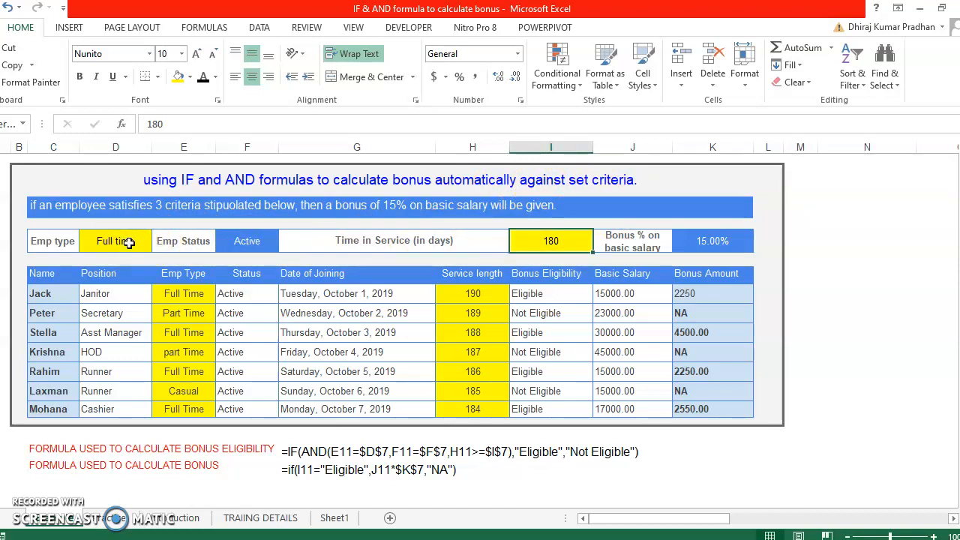
pyautogui.click(127, 249)
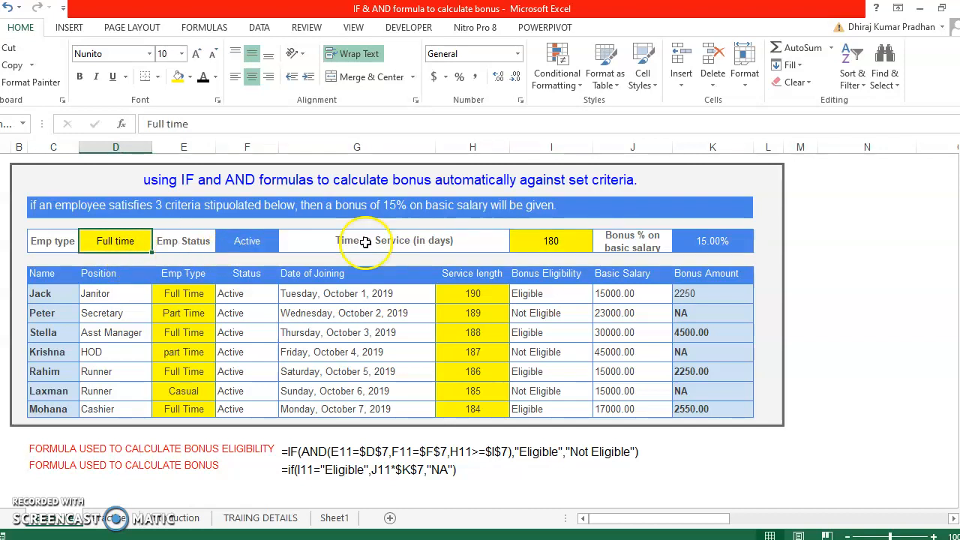
pyautogui.click(554, 239)
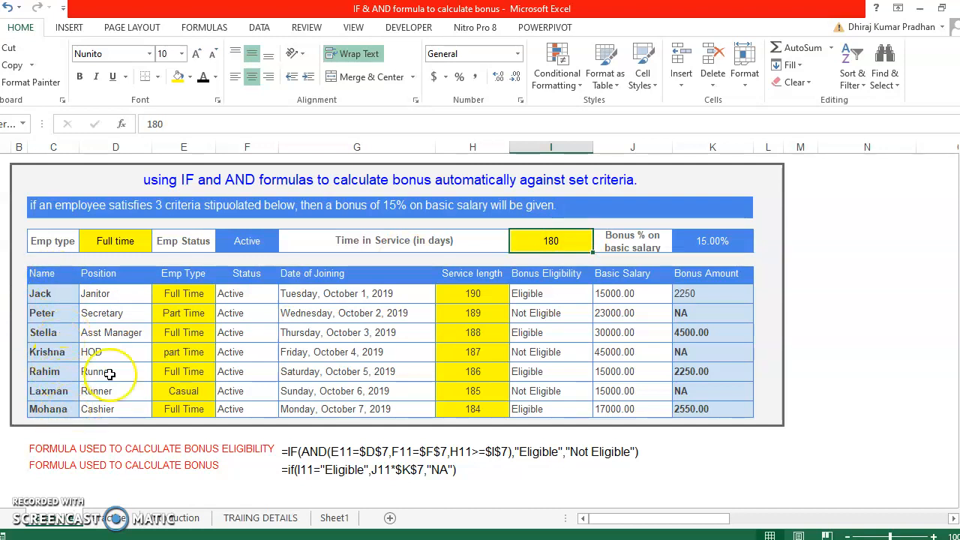
# Examine the employee table's position, type and joining date columns and how the service length formula uses the joining date
pyautogui.click(111, 300)
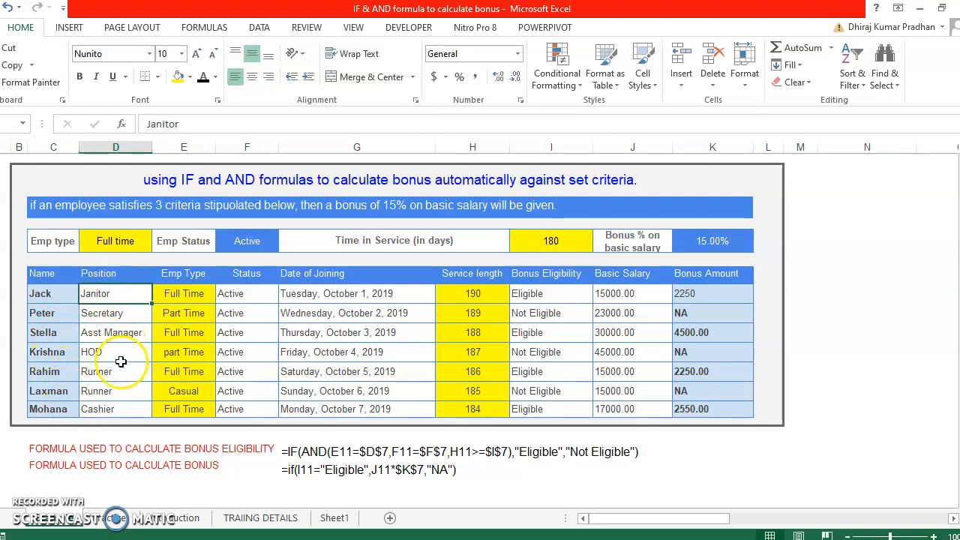
pyautogui.click(182, 281)
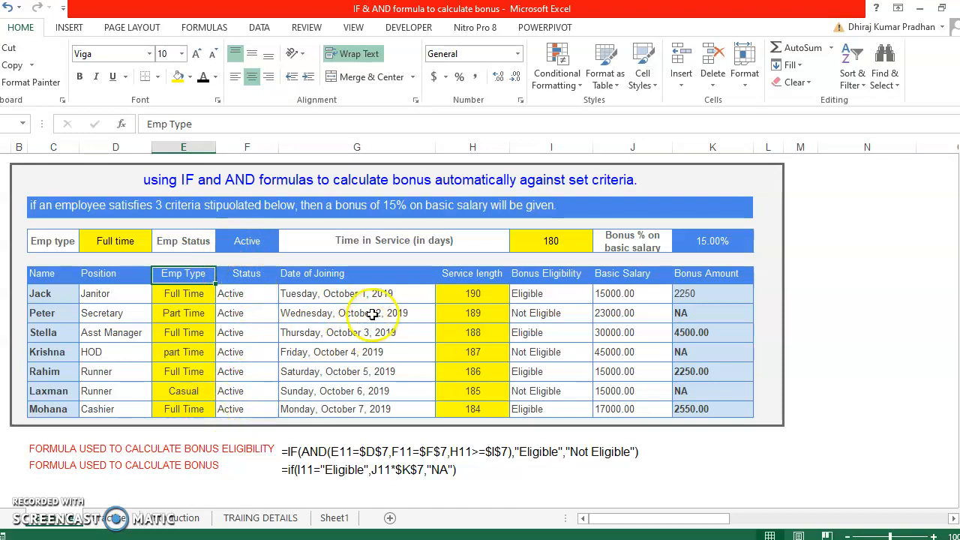
pyautogui.click(358, 296)
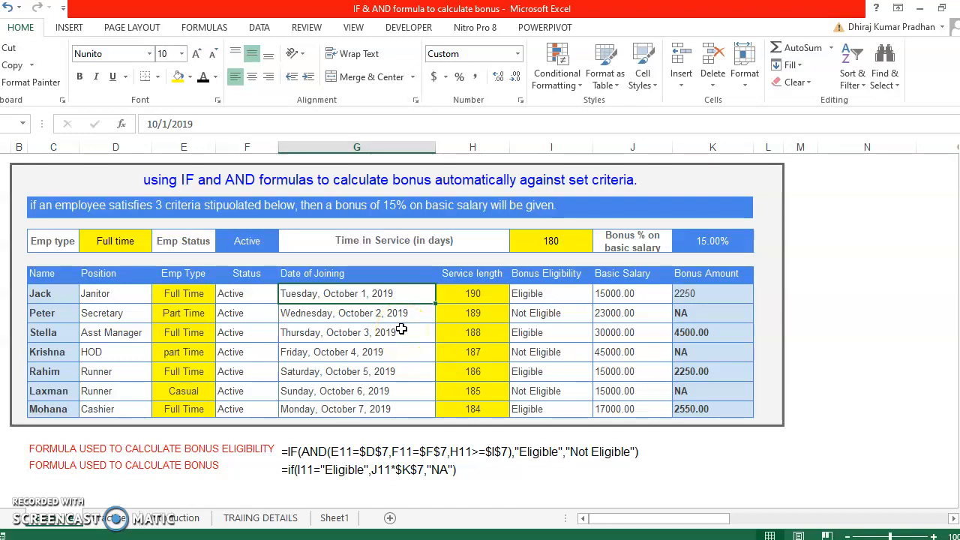
pyautogui.click(476, 294)
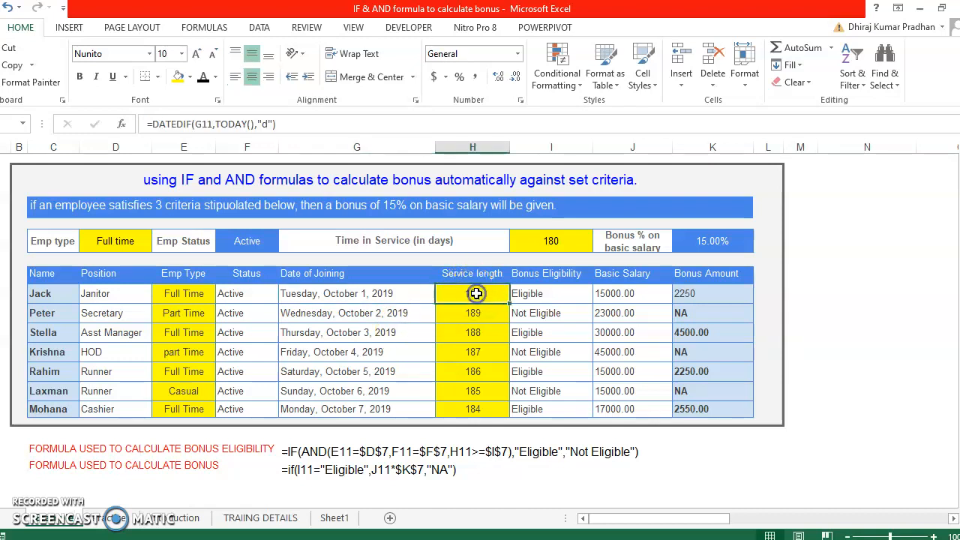
pyautogui.click(308, 298)
pyautogui.click(460, 296)
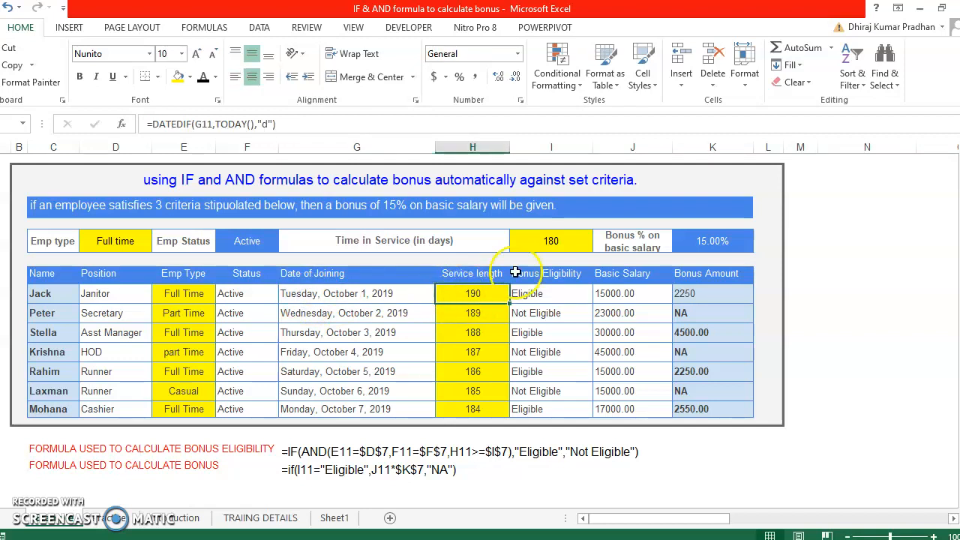
pyautogui.click(560, 242)
pyautogui.click(469, 295)
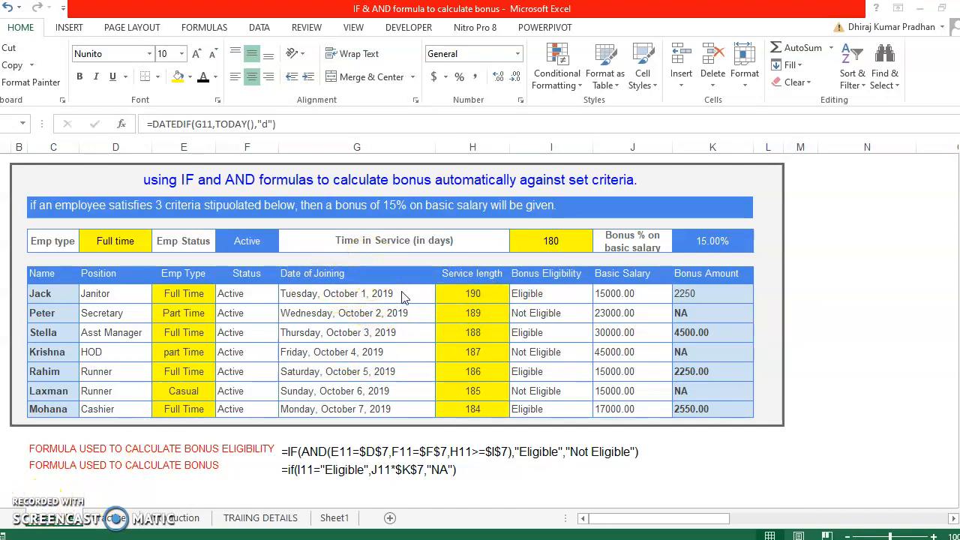
pyautogui.click(362, 296)
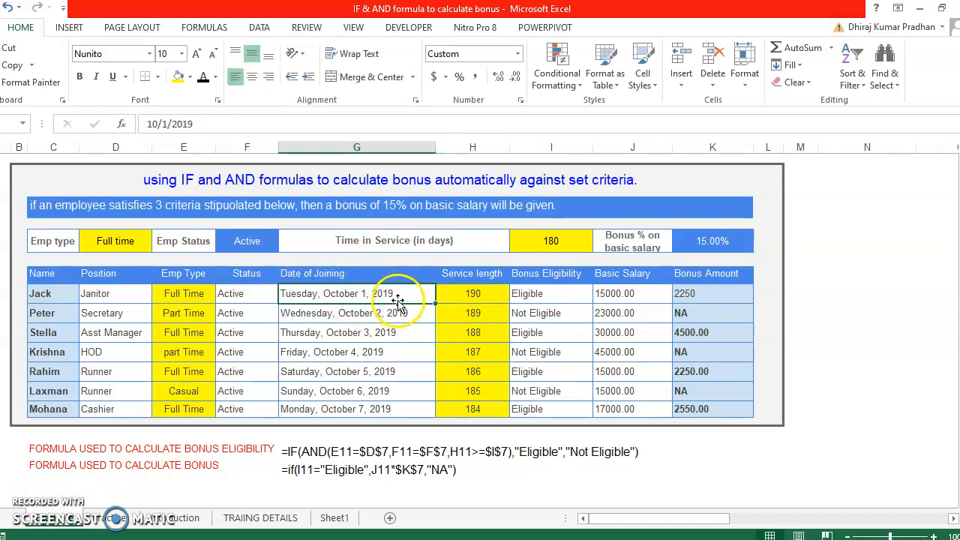
pyautogui.click(472, 295)
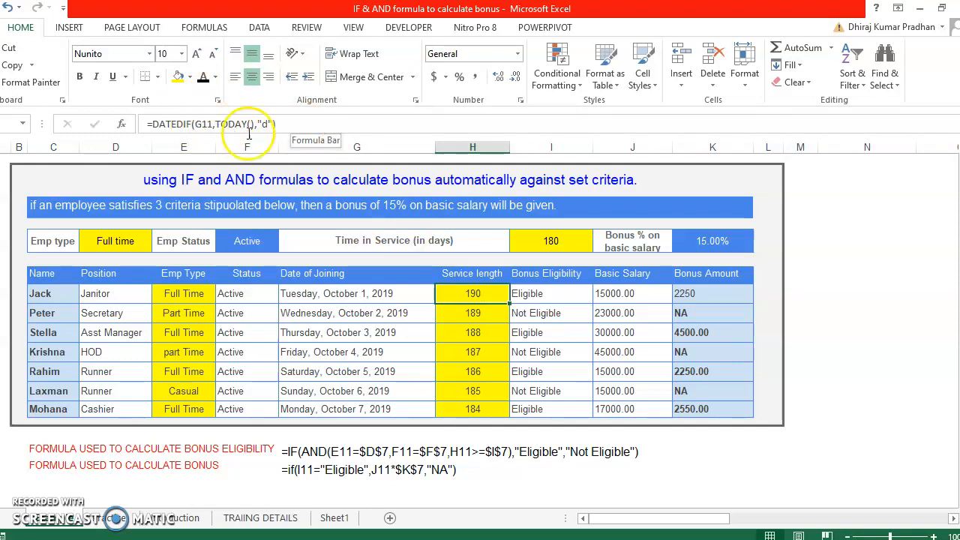
pyautogui.click(475, 313)
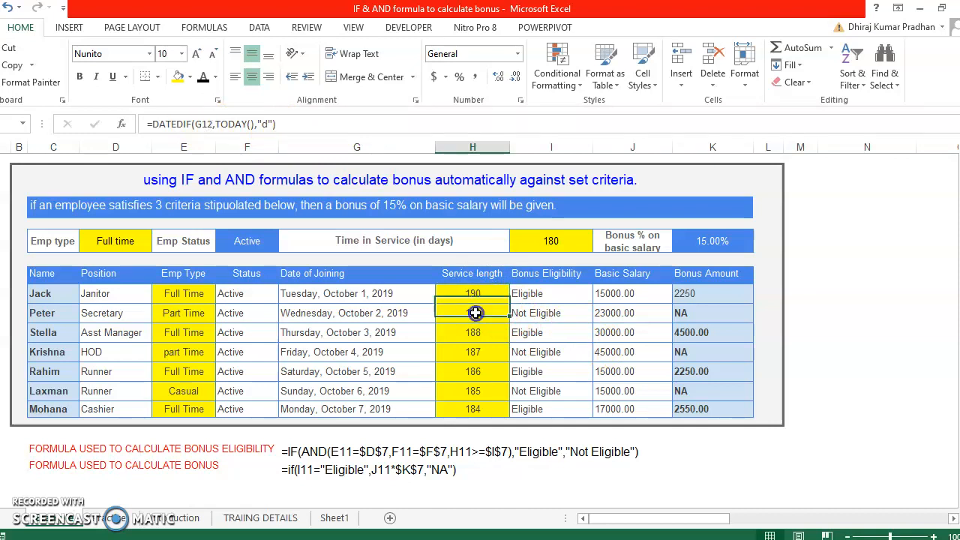
pyautogui.click(418, 294)
pyautogui.click(473, 293)
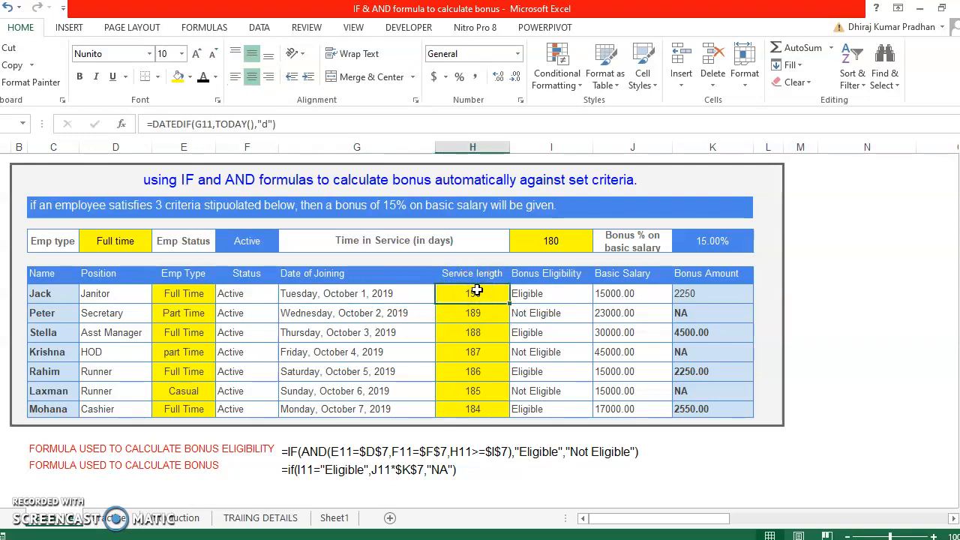
# Compare the first employee's service length formula with the bonus eligibility formula
pyautogui.scroll(-1, 477, 291)
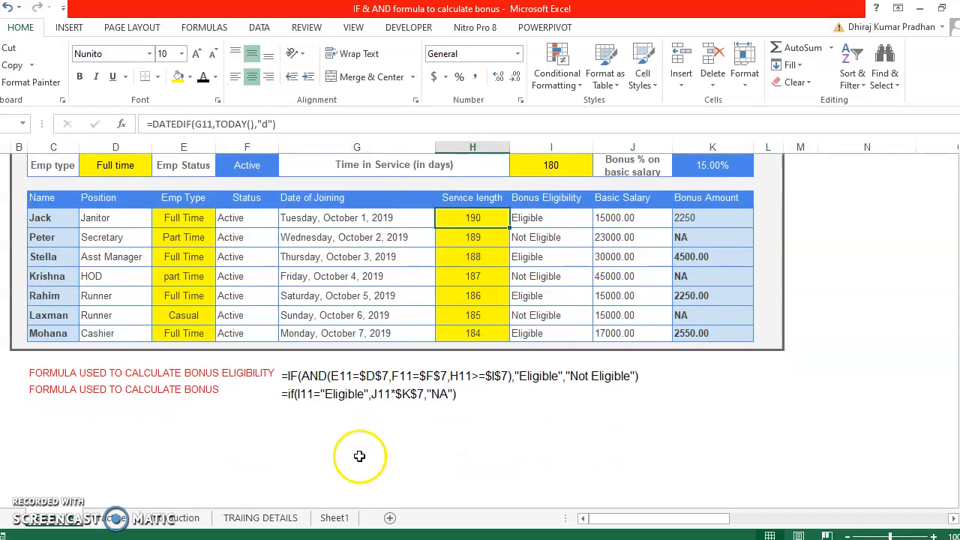
pyautogui.click(339, 441)
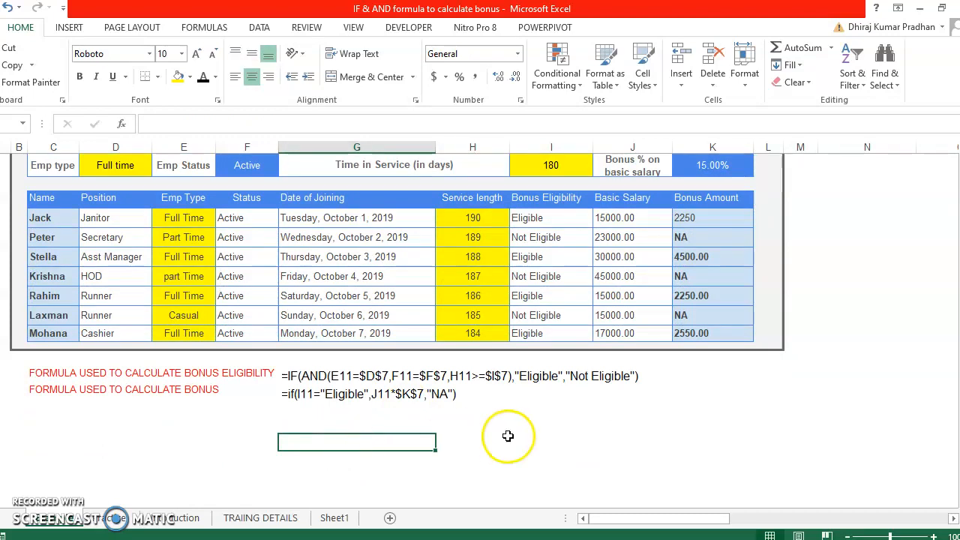
pyautogui.scroll(1, 508, 436)
pyautogui.click(486, 293)
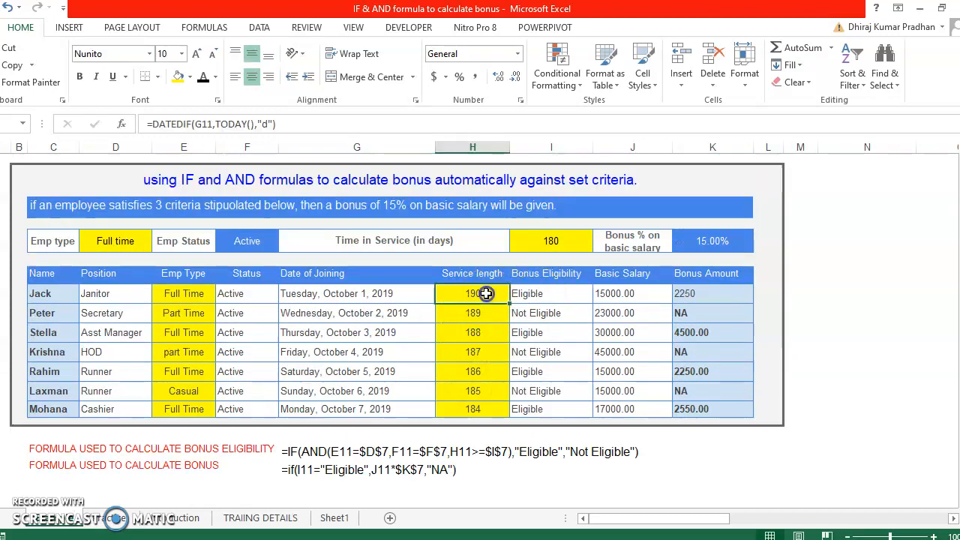
pyautogui.click(544, 295)
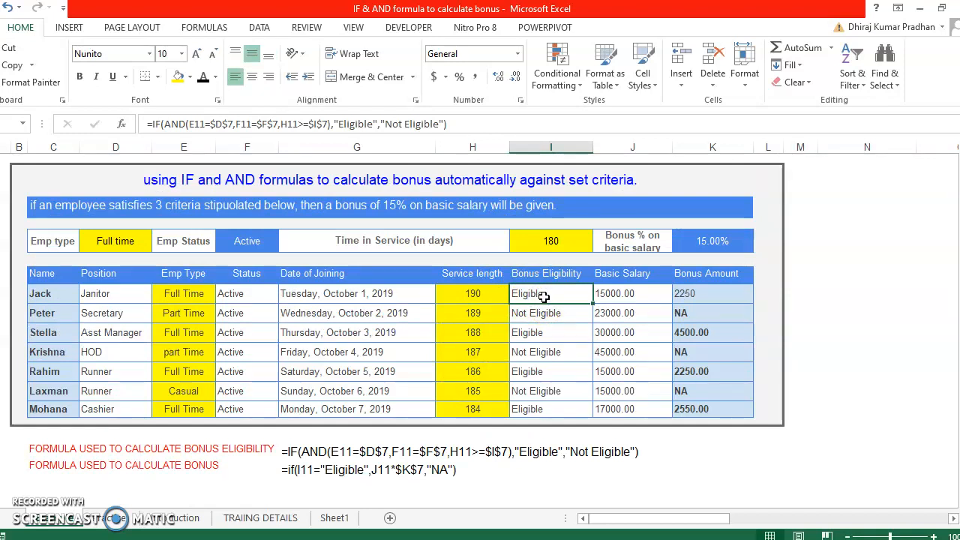
pyautogui.click(559, 297)
pyautogui.click(495, 294)
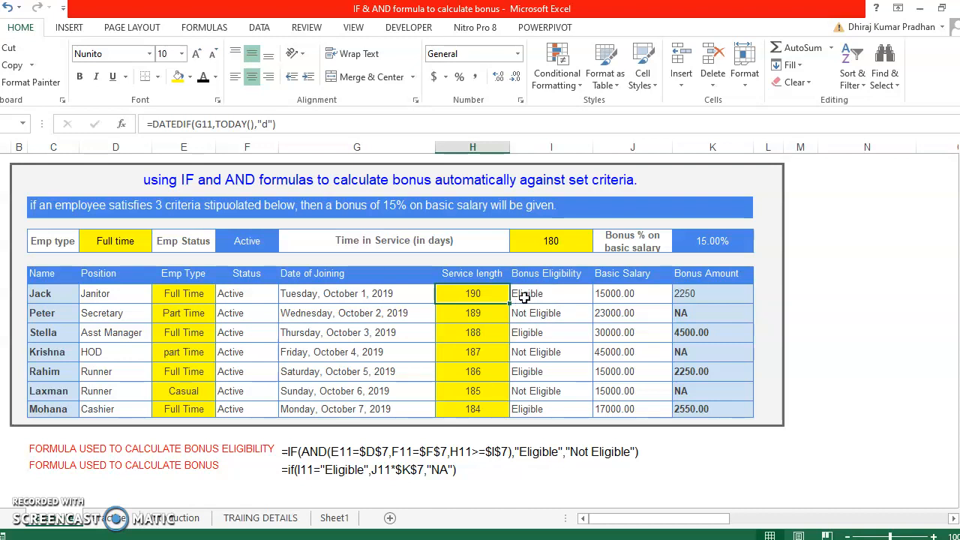
pyautogui.click(524, 297)
pyautogui.click(484, 295)
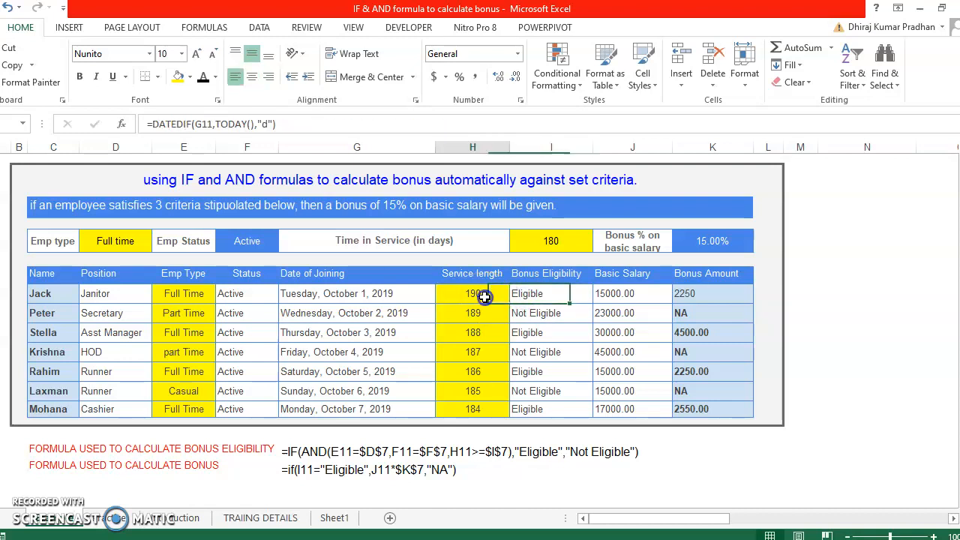
pyautogui.click(525, 297)
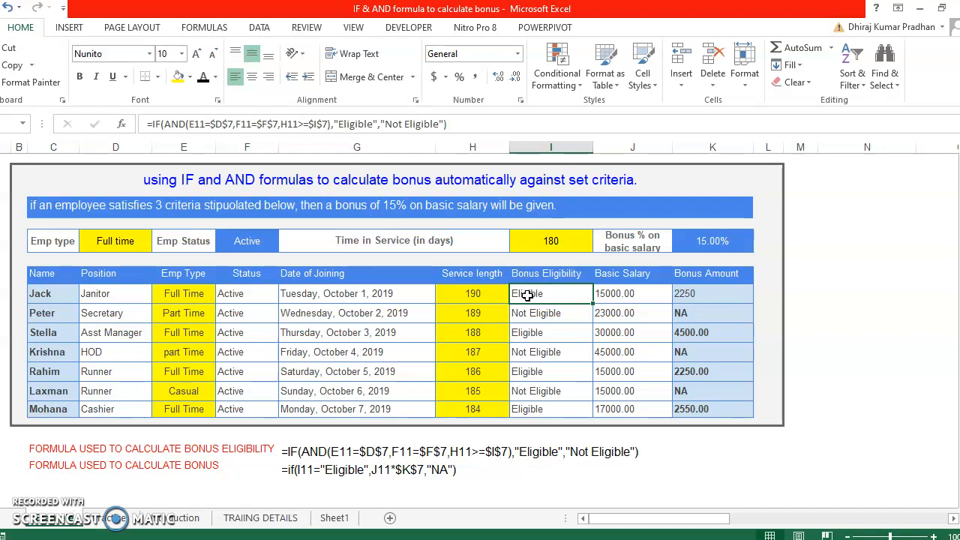
# Enter the formula =TODAY() in an empty column G cell below the bonus formula notes
pyautogui.scroll(-1, 528, 295)
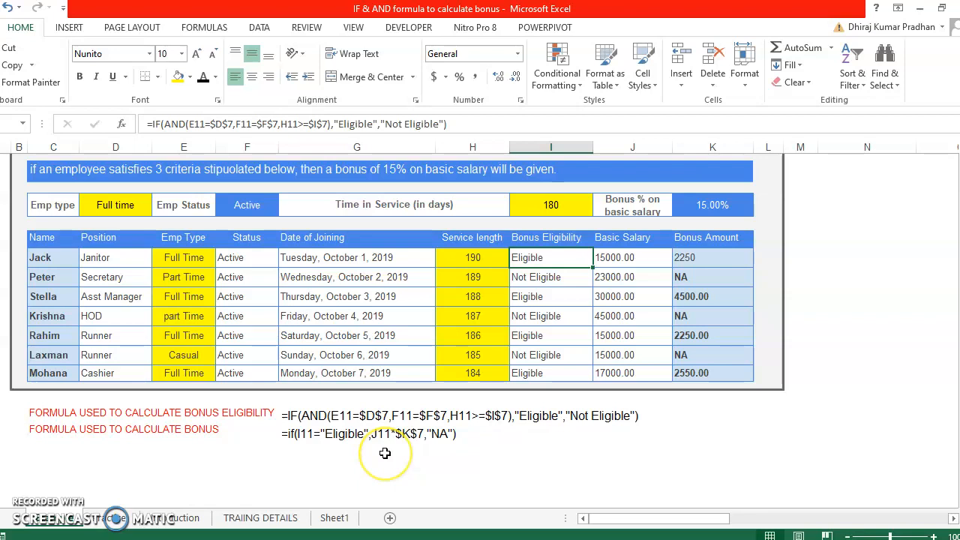
pyautogui.click(329, 480)
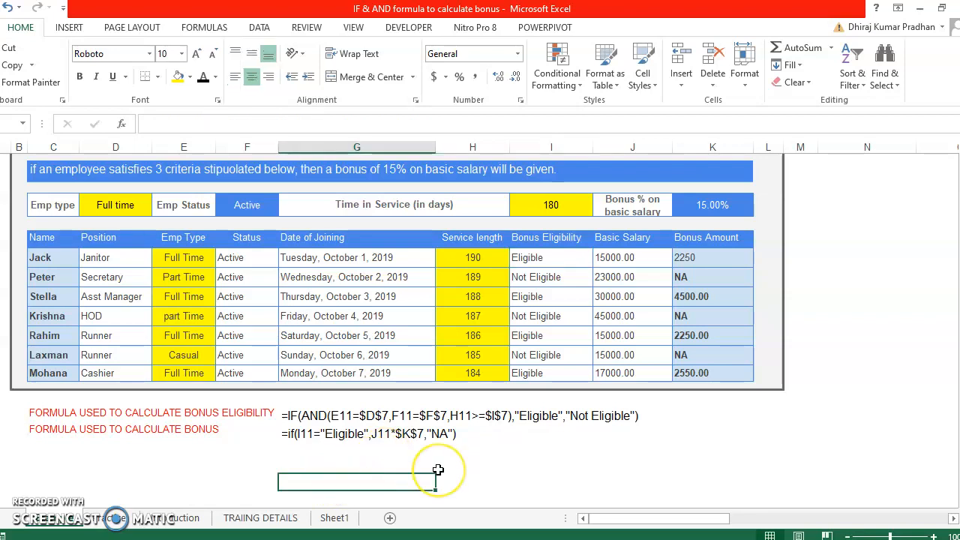
pyautogui.write('=')
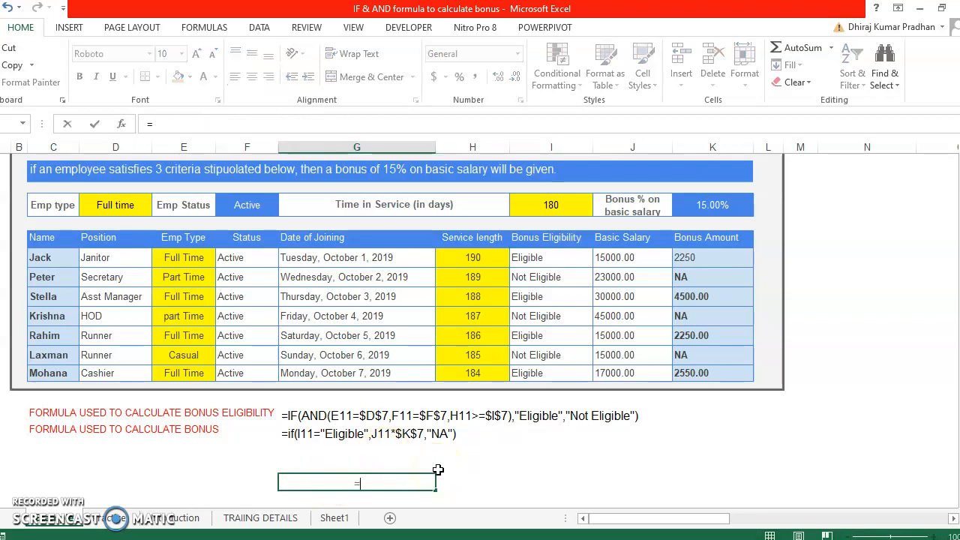
pyautogui.write('today()')
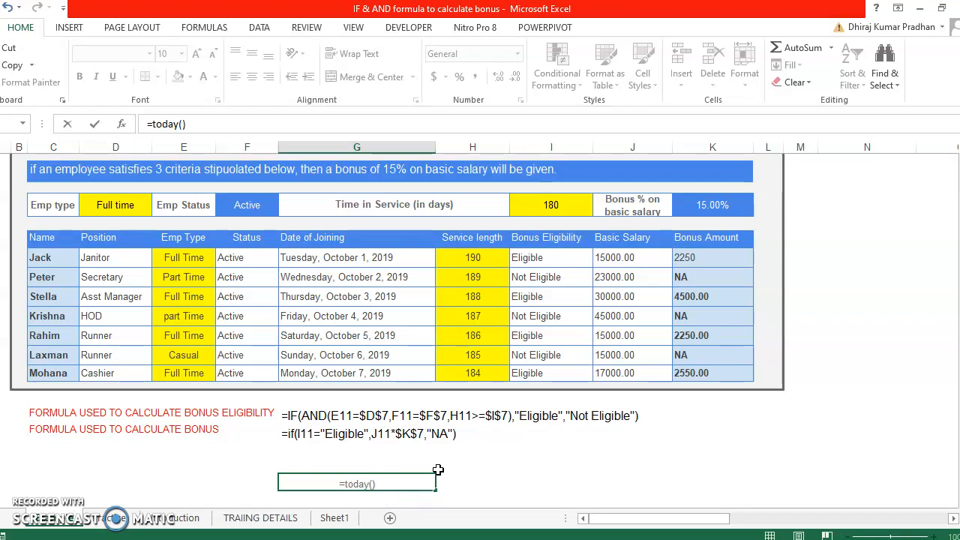
pyautogui.press('Return')
pyautogui.click(361, 485)
pyautogui.scroll(-1, 465, 450)
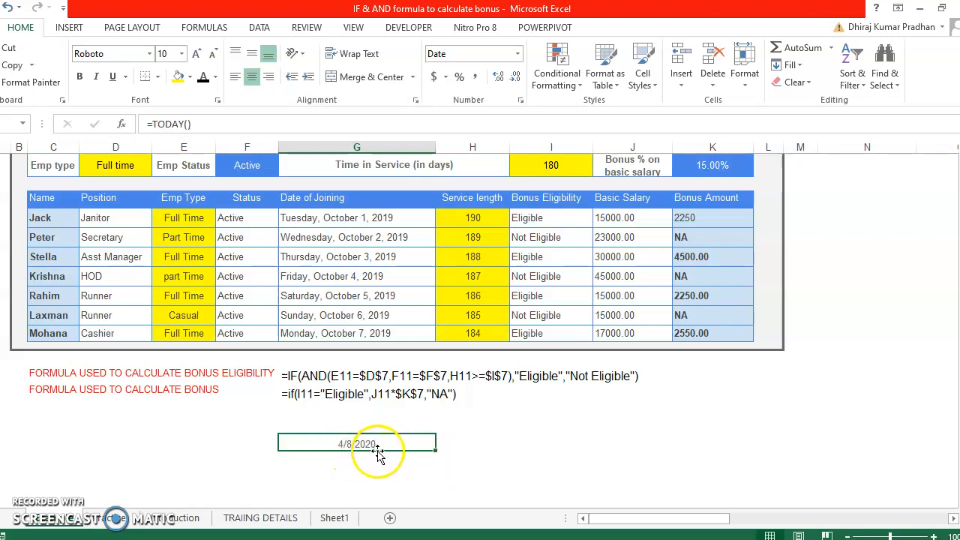
# Apply the custom number format ddd, dd mmm yyyy to the cell containing the TODAY formula
pyautogui.click(489, 447)
pyautogui.click(403, 443)
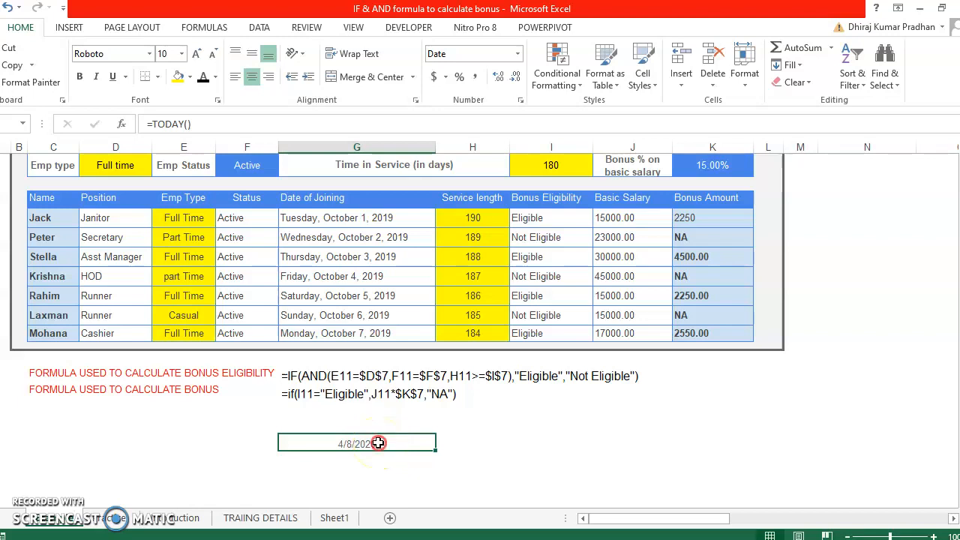
pyautogui.rightClick(378, 443)
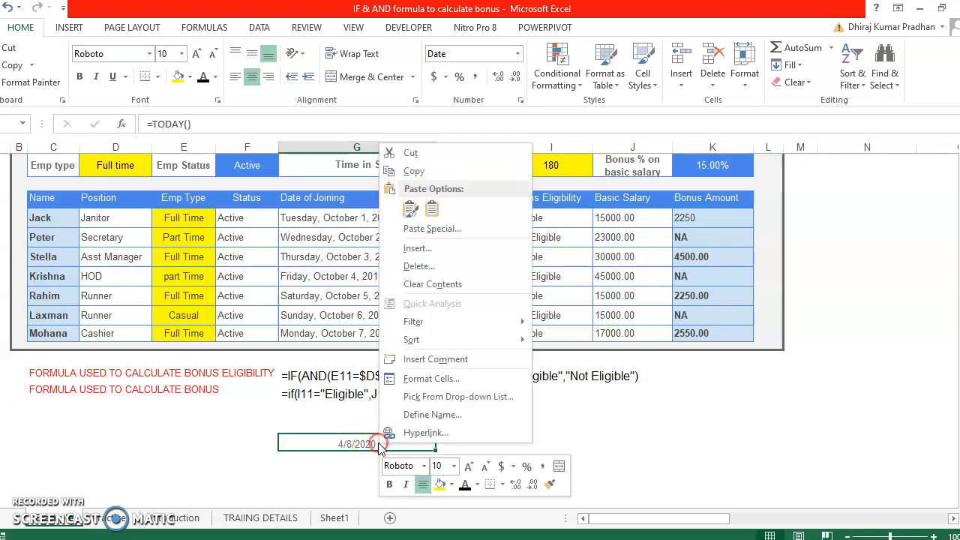
pyautogui.click(424, 380)
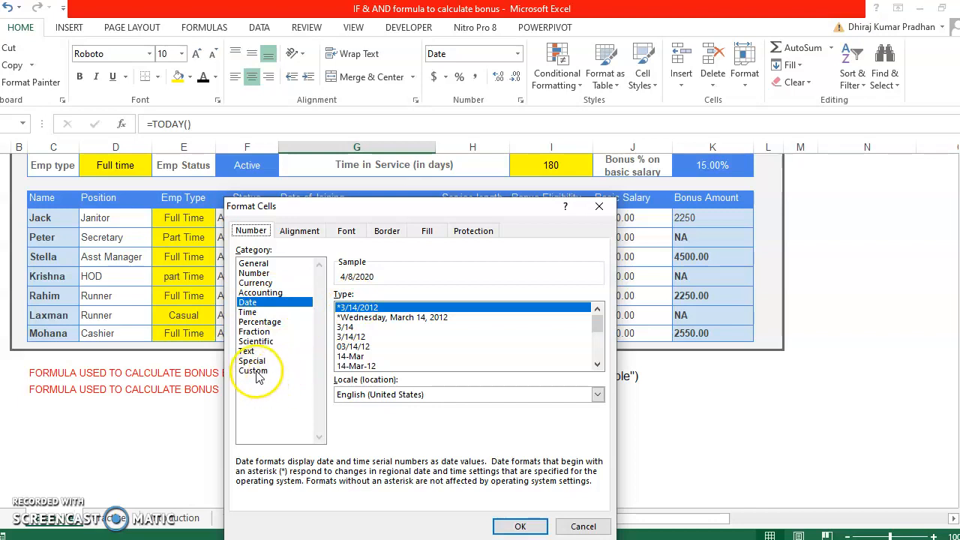
pyautogui.click(256, 370)
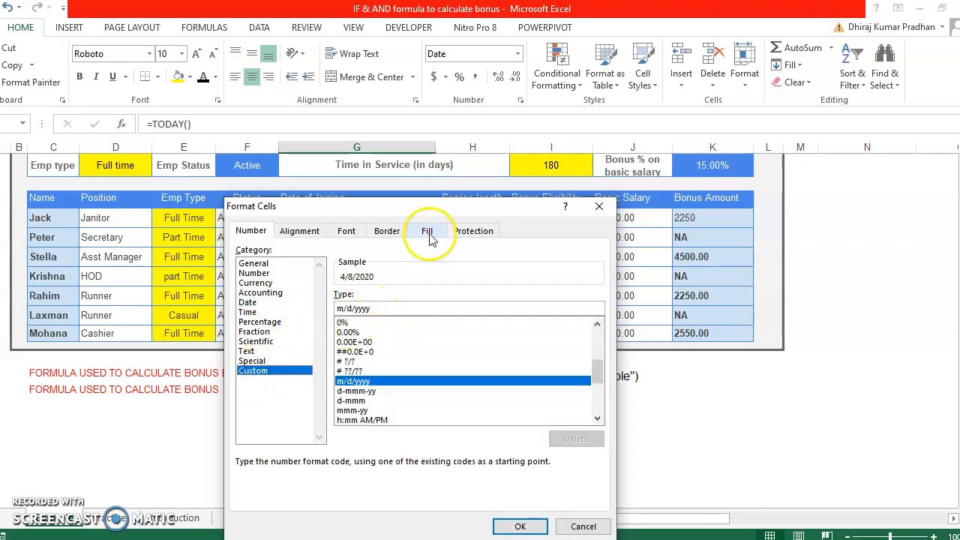
pyautogui.moveTo(428, 203); pyautogui.dragTo(745, 104)
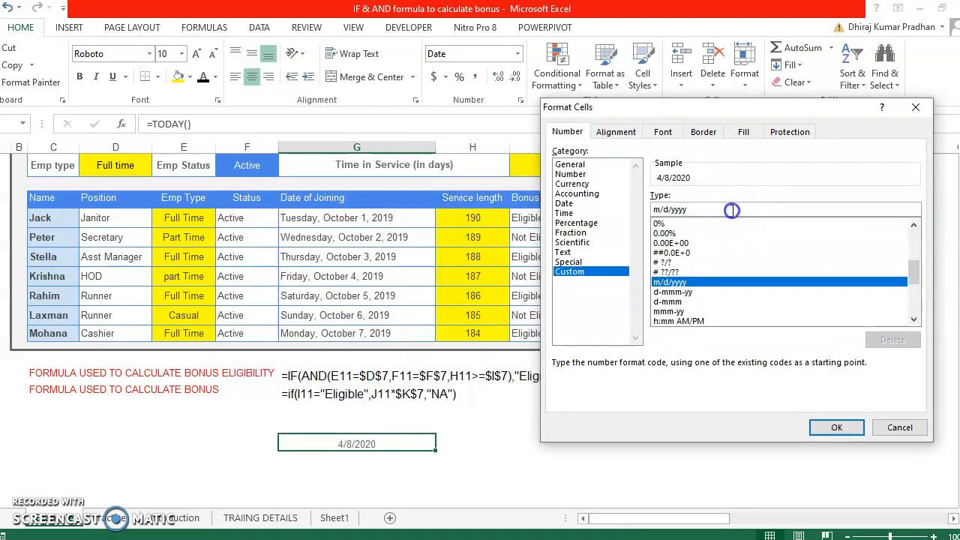
pyautogui.moveTo(754, 210); pyautogui.dragTo(640, 212)
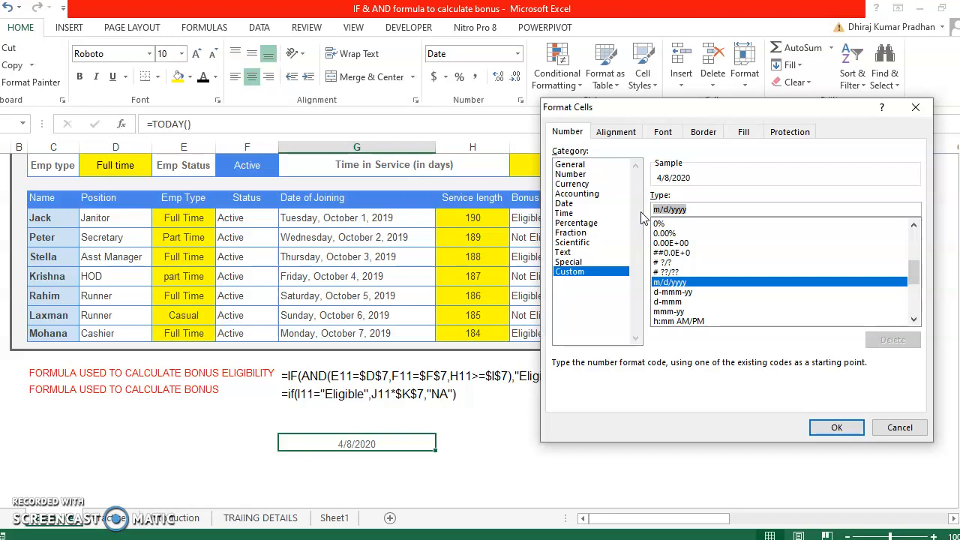
pyautogui.write('ddd, dd mmm')
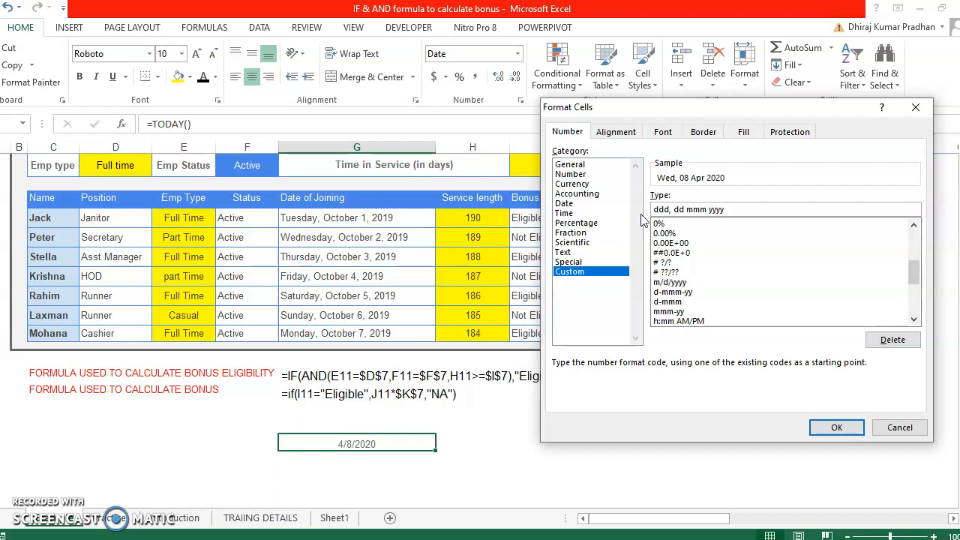
pyautogui.click(833, 429)
pyautogui.click(489, 441)
pyautogui.click(365, 444)
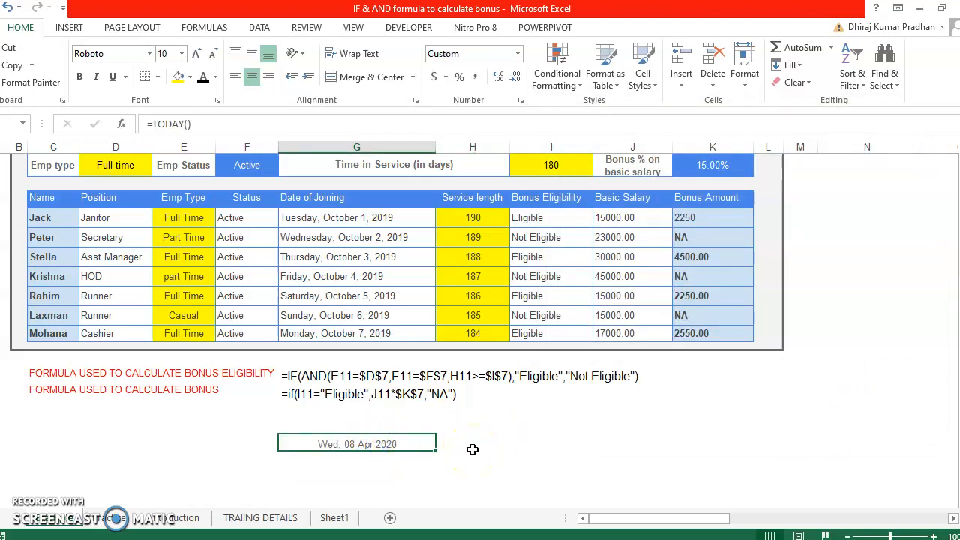
pyautogui.click(440, 446)
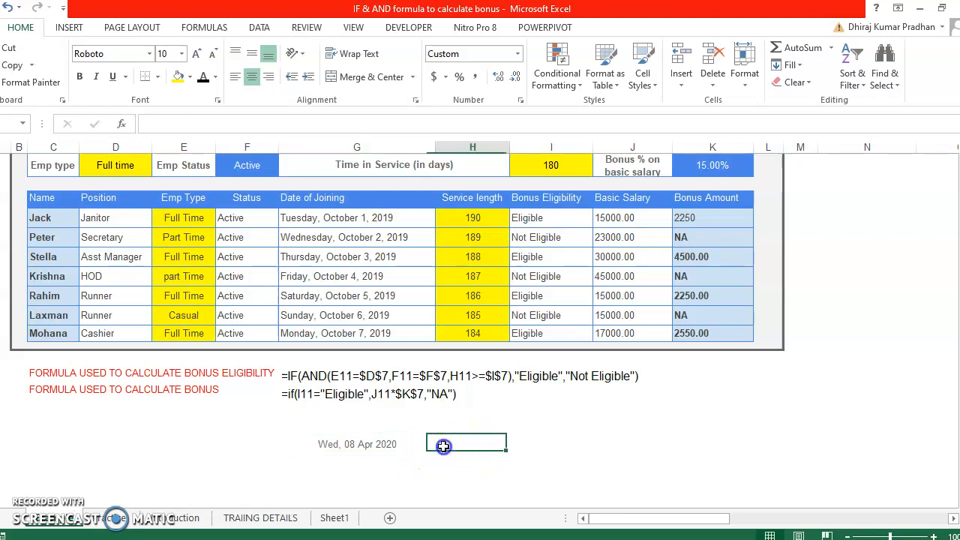
pyautogui.click(357, 451)
pyautogui.click(417, 446)
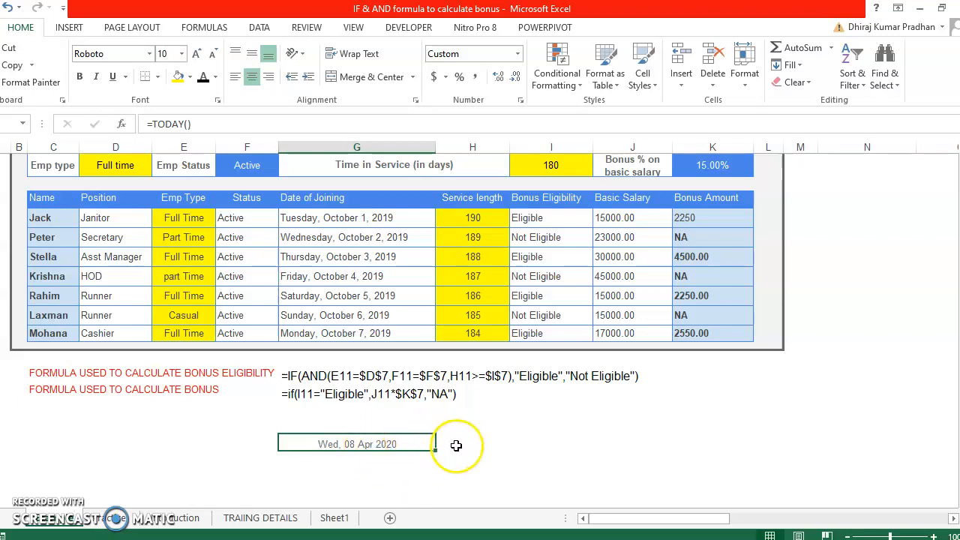
# Replace the TODAY formula below the bonus formula notes with the fixed date 2-mar-2020
pyautogui.click(404, 444)
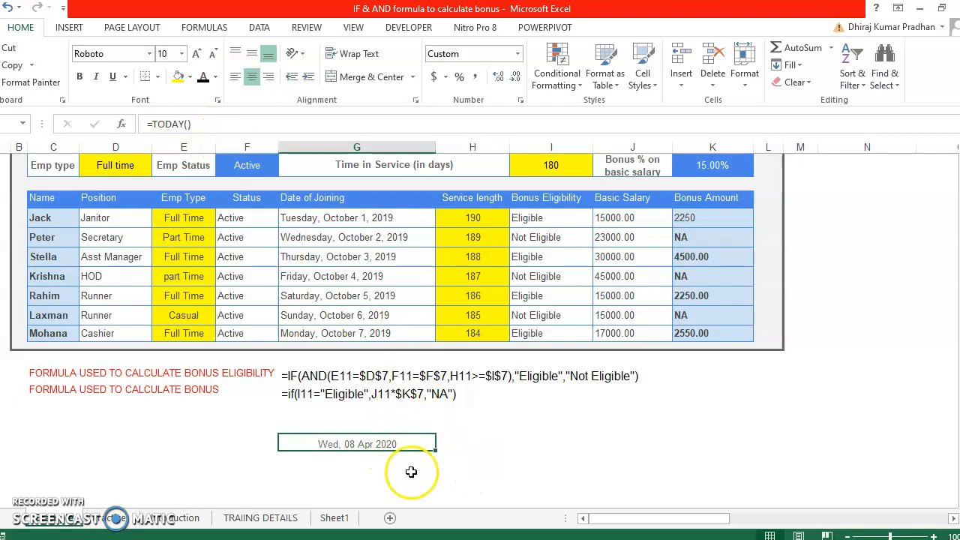
pyautogui.click(225, 124)
pyautogui.press('BackSpace')
pyautogui.press('BackSpace')
pyautogui.press('BackSpace')
pyautogui.press('BackSpace')
pyautogui.press('BackSpace')
pyautogui.press('BackSpace')
pyautogui.press('BackSpace')
pyautogui.press('BackSpace')
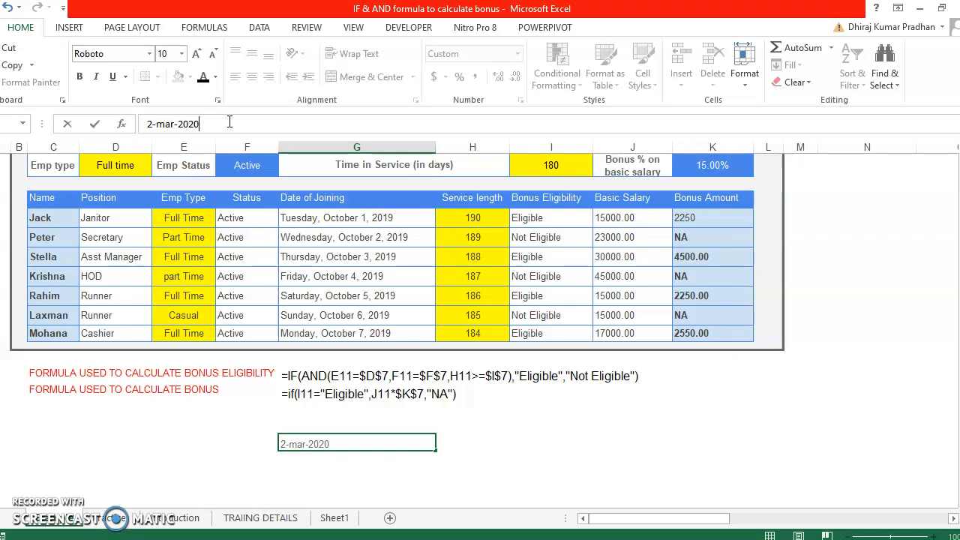
pyautogui.press('Return')
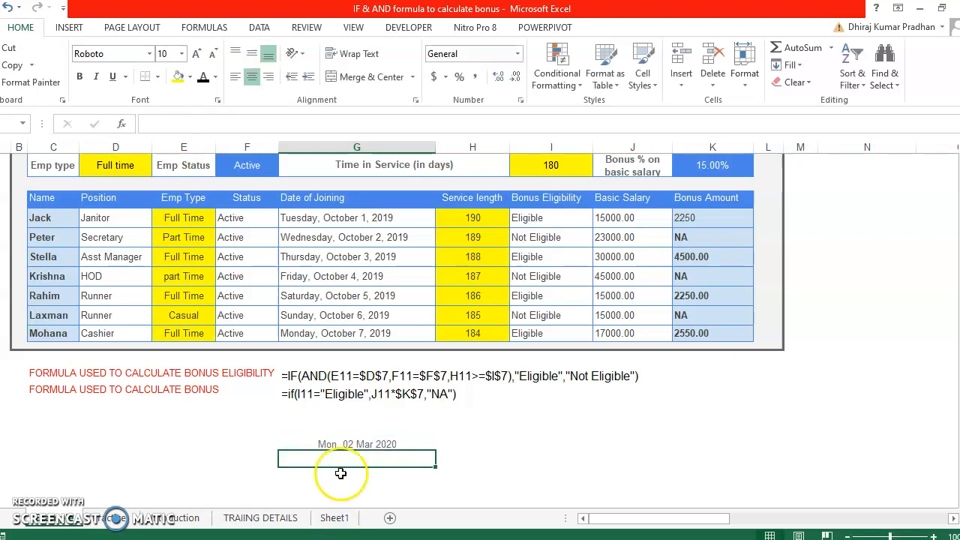
pyautogui.click(484, 444)
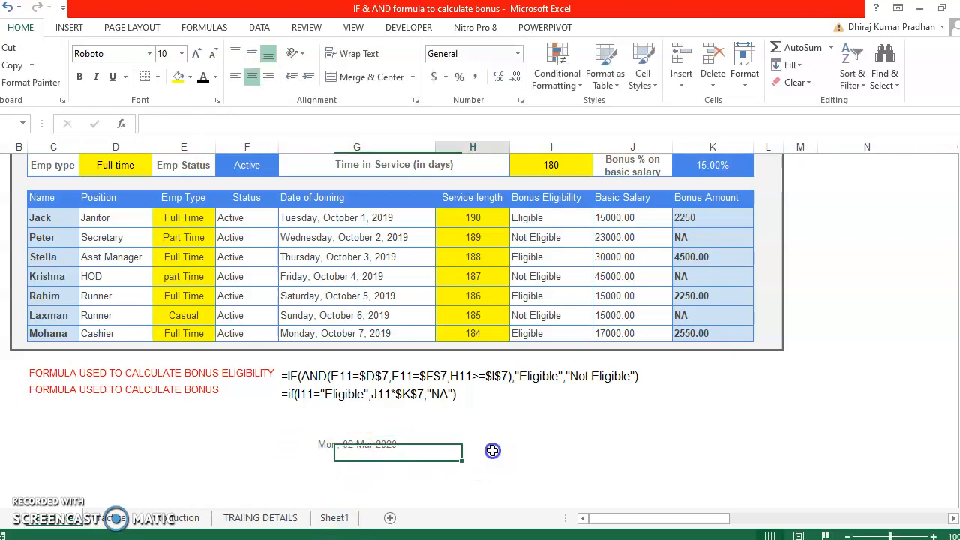
pyautogui.click(378, 460)
pyautogui.click(383, 445)
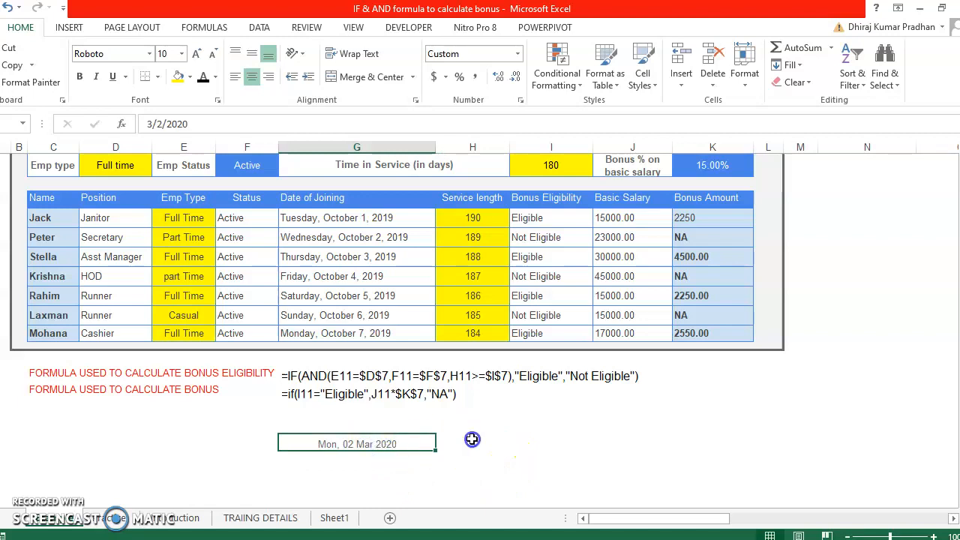
pyautogui.click(471, 442)
pyautogui.click(355, 444)
pyautogui.click(452, 445)
pyautogui.click(397, 444)
pyautogui.click(476, 444)
pyautogui.click(409, 445)
pyautogui.click(472, 439)
pyautogui.click(401, 446)
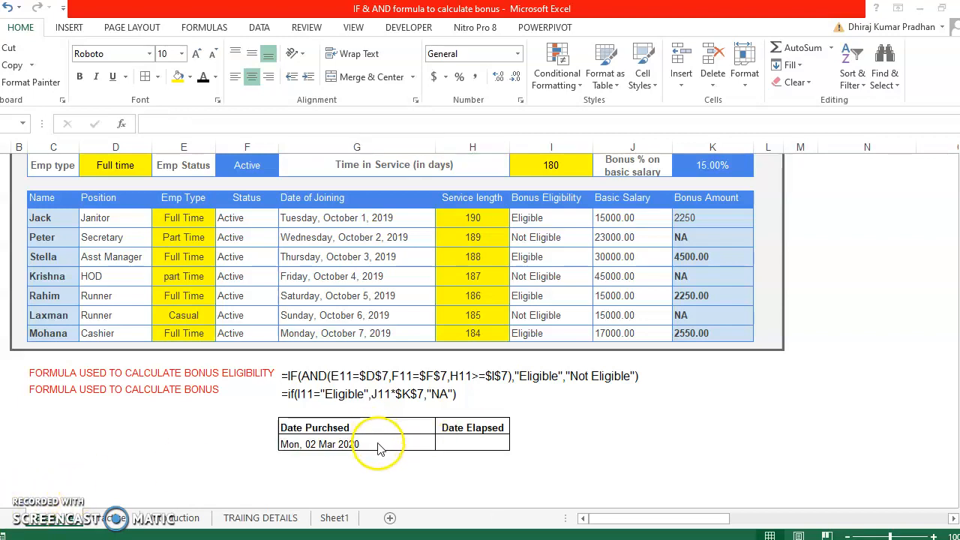
pyautogui.click(378, 429)
pyautogui.click(384, 444)
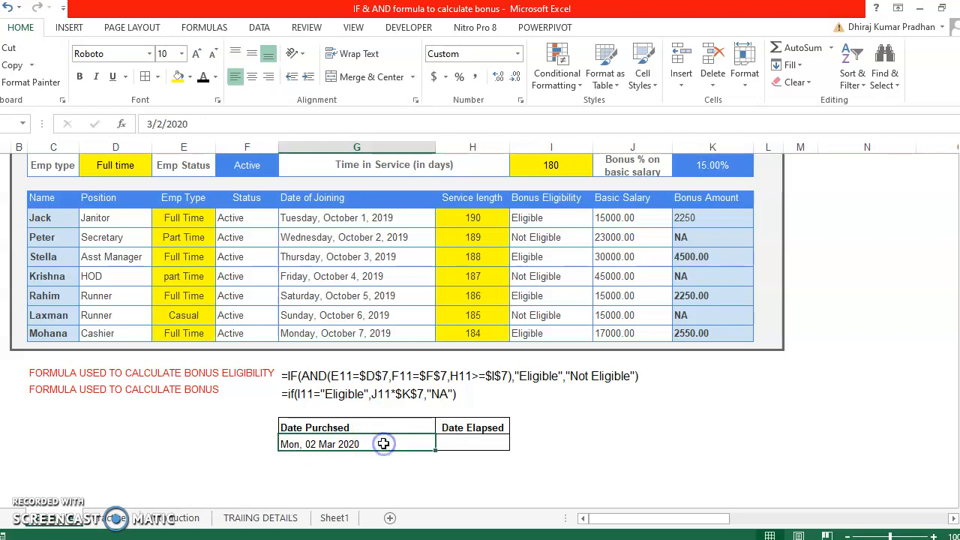
# Enter the formula =datedif(G24,today(),"d") in the empty cell under Date Elapsed to count the days since purchase
pyautogui.click(472, 428)
pyautogui.click(473, 444)
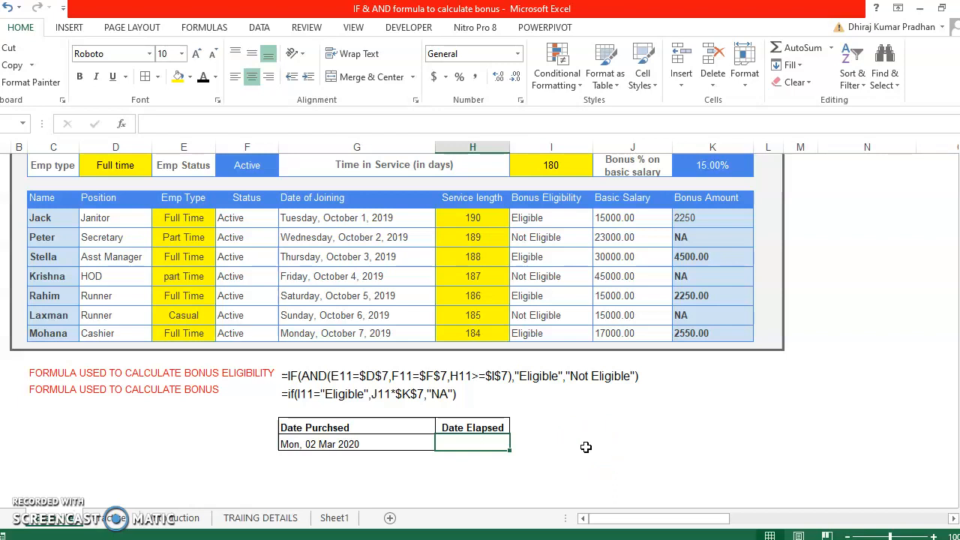
pyautogui.click(242, 122)
pyautogui.write('=')
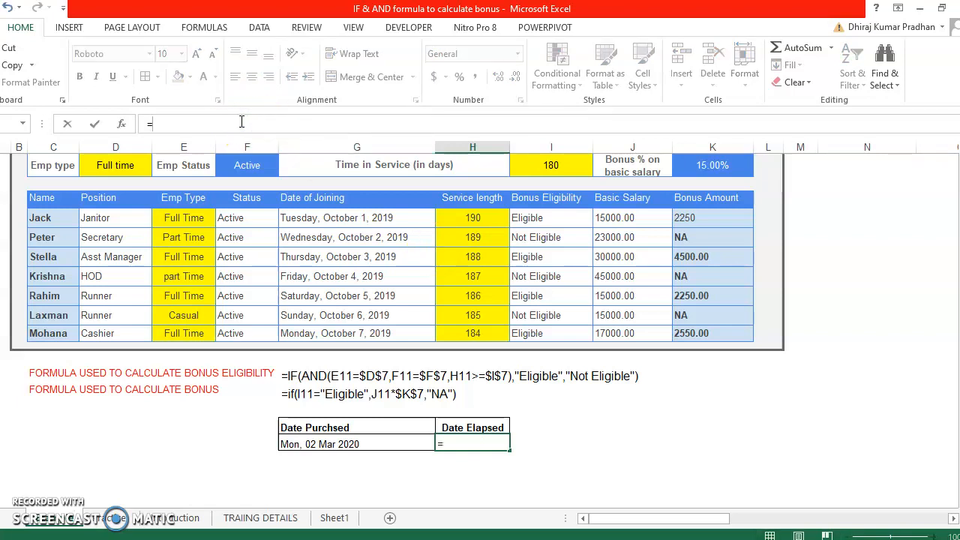
pyautogui.write('dat')
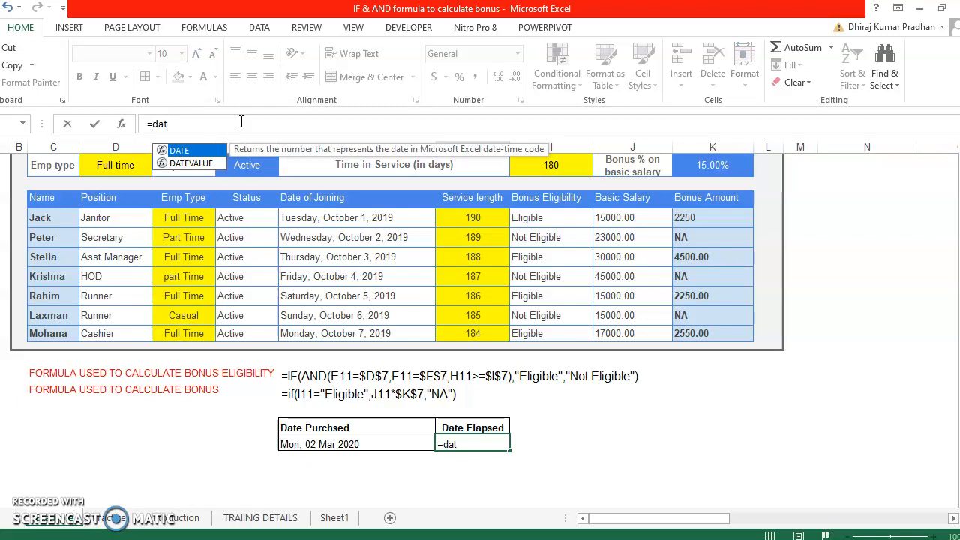
pyautogui.write('edif(')
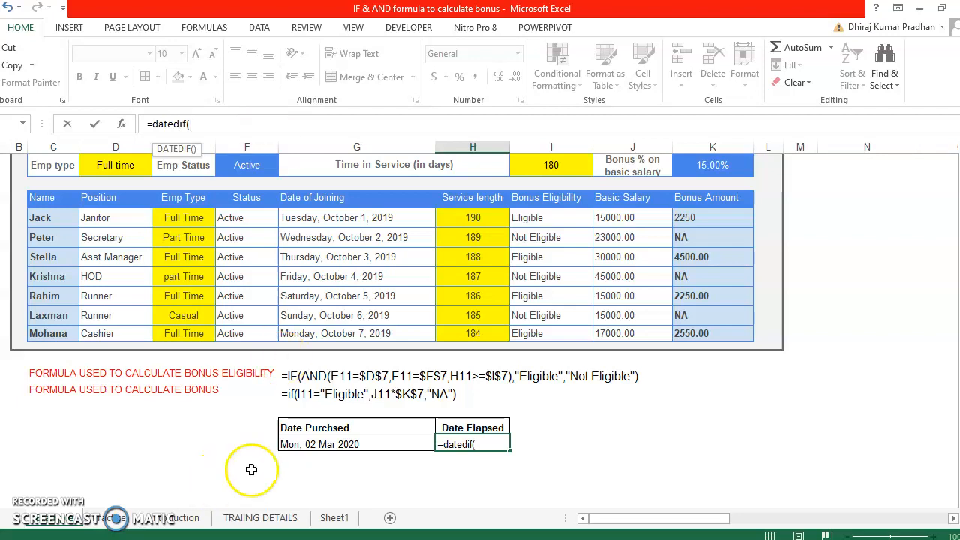
pyautogui.click(357, 443)
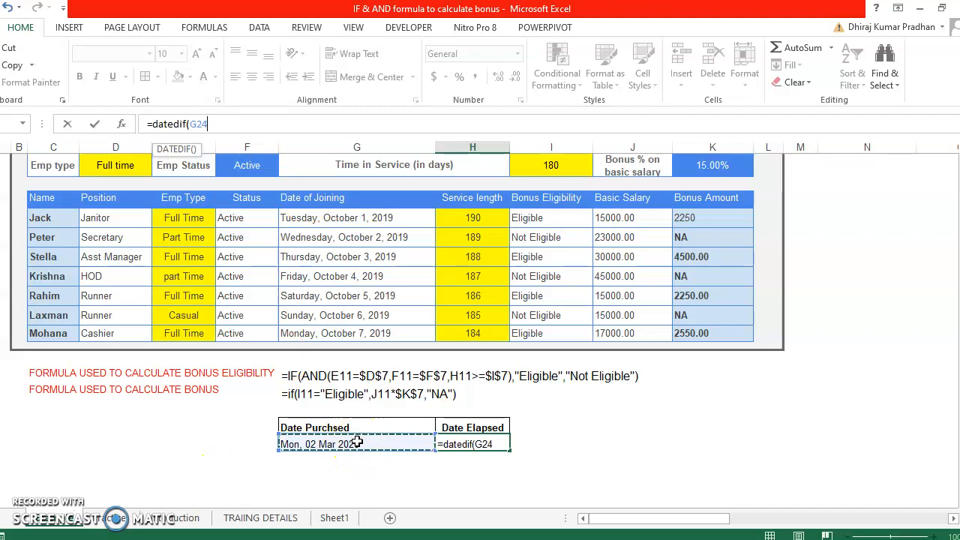
pyautogui.write(',')
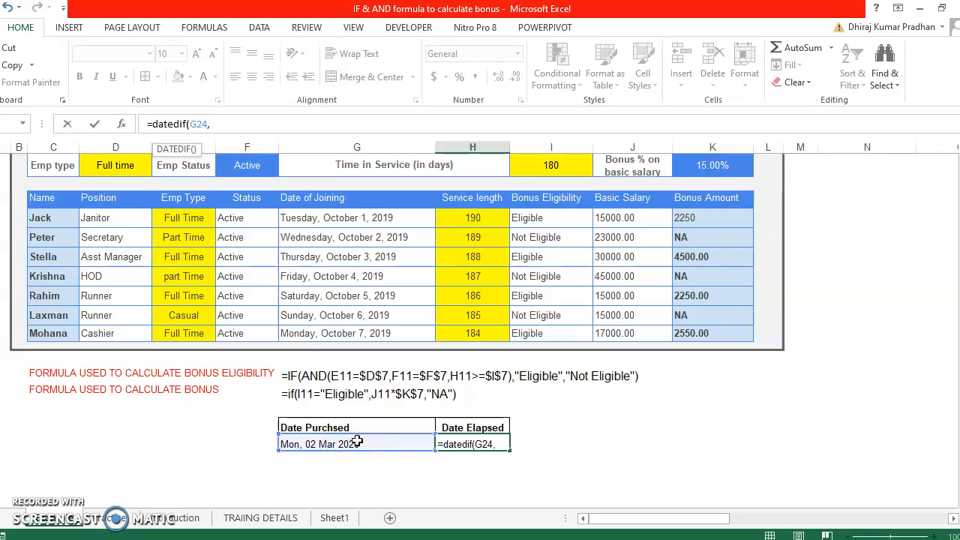
pyautogui.write('to')
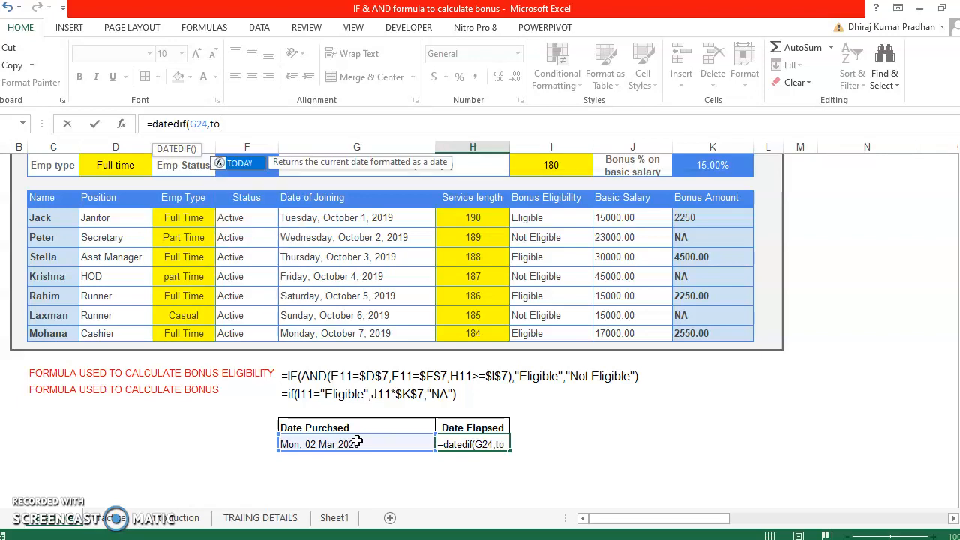
pyautogui.write('day(')
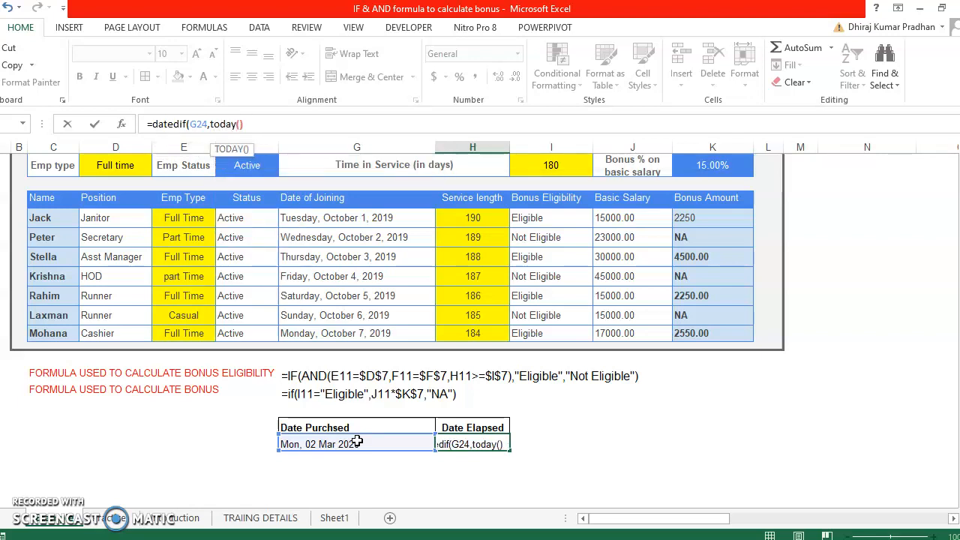
pyautogui.write(')')
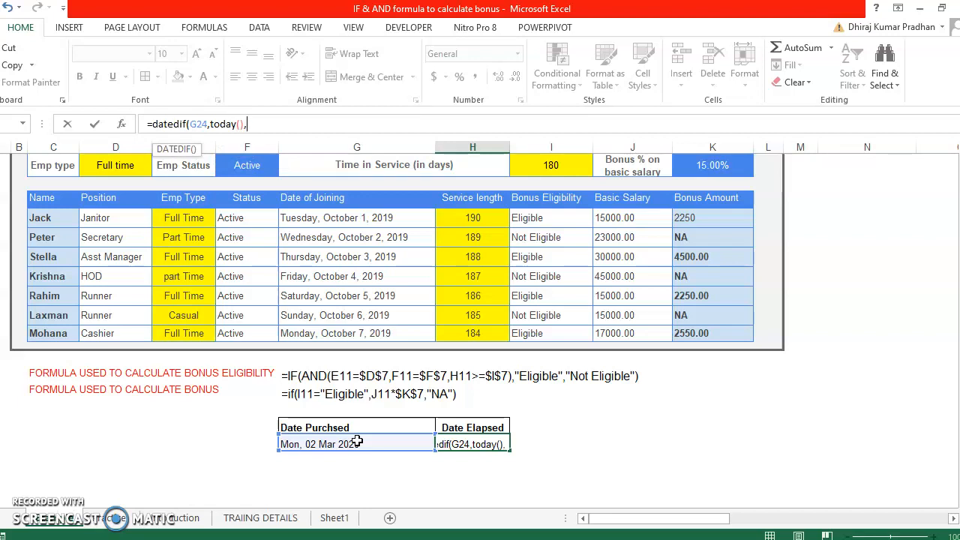
pyautogui.write(',"d')
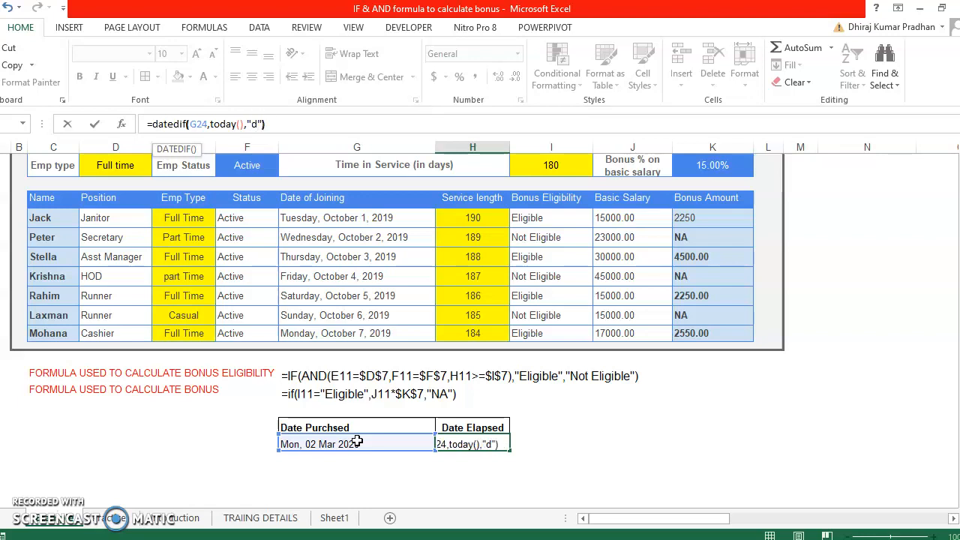
pyautogui.write('")')
pyautogui.press('Return')
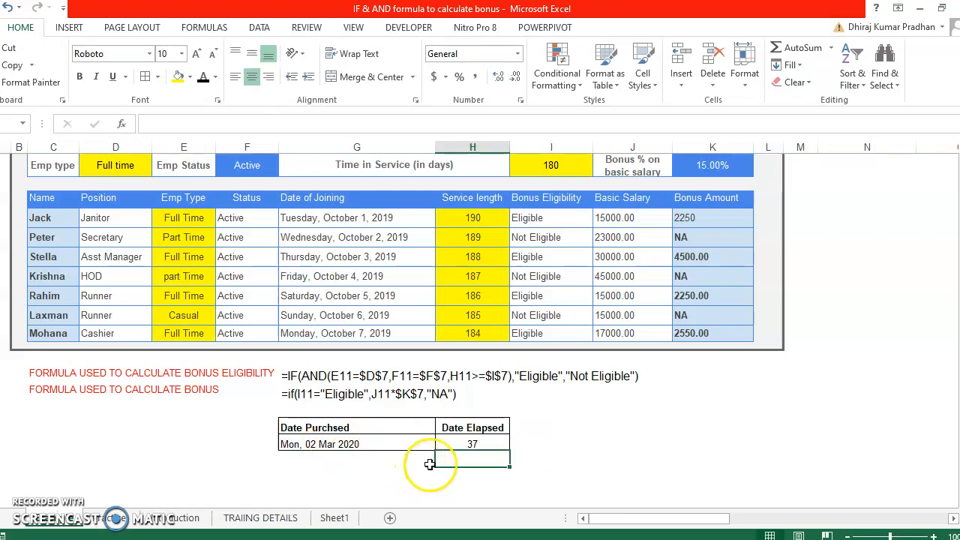
# Change the purchase date in the small table to 3/1/2020 and check the Date Elapsed cell
pyautogui.click(471, 445)
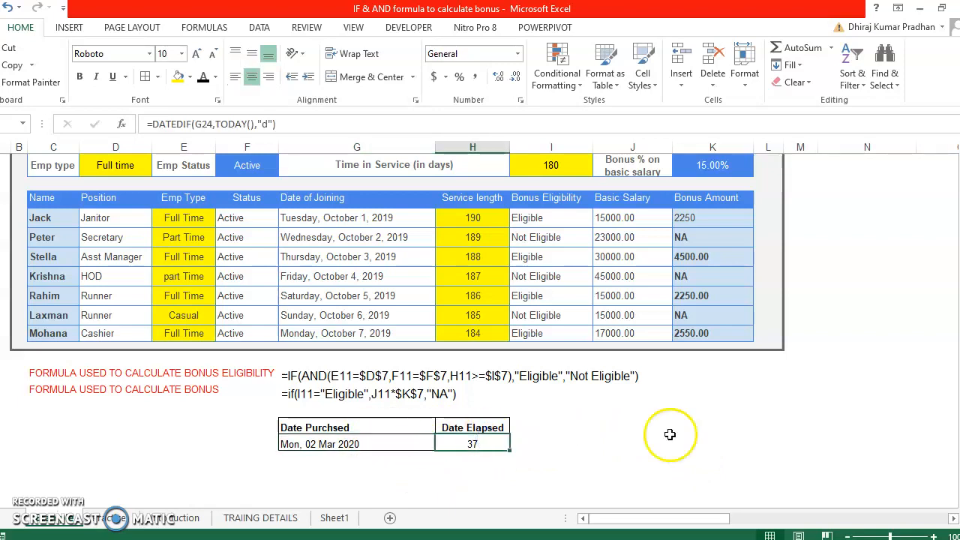
pyautogui.click(497, 444)
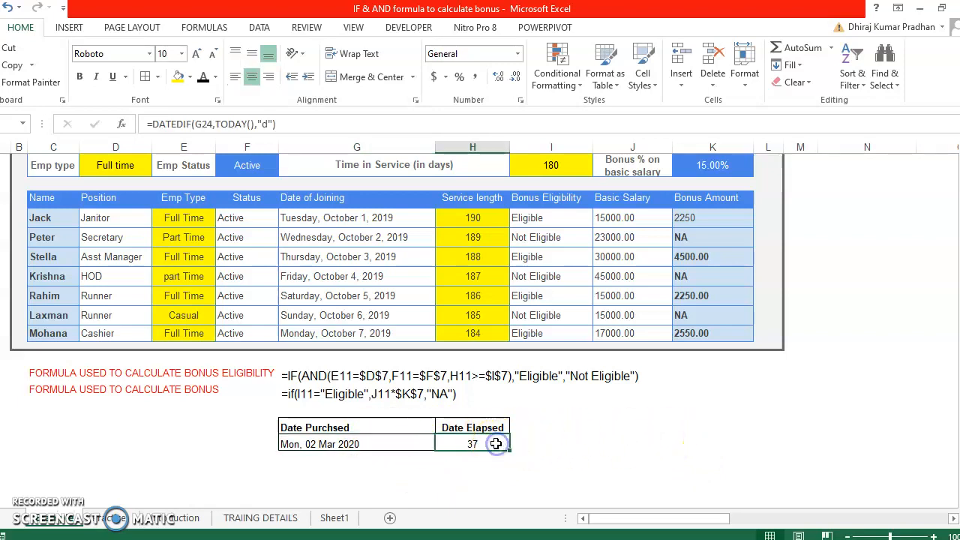
pyautogui.click(403, 444)
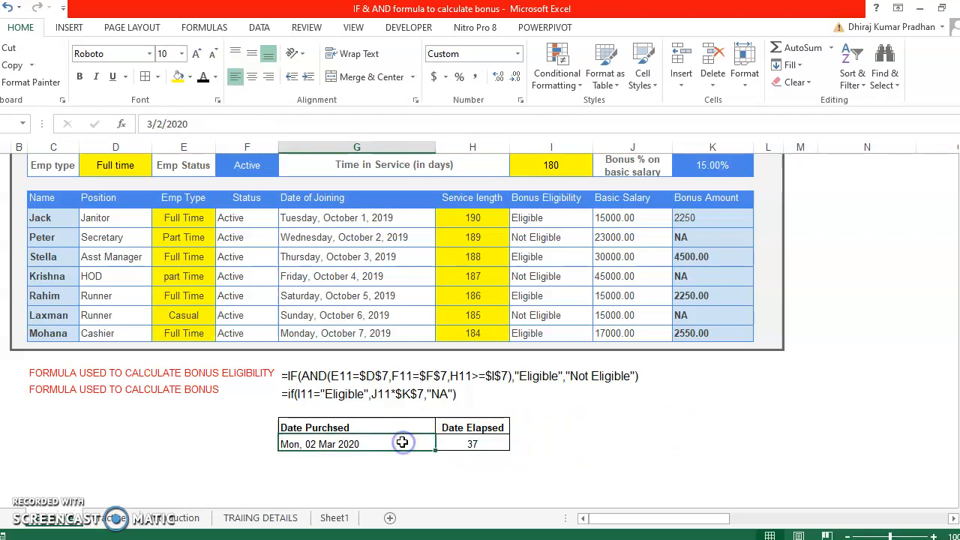
pyautogui.click(167, 123)
pyautogui.press('BackSpace')
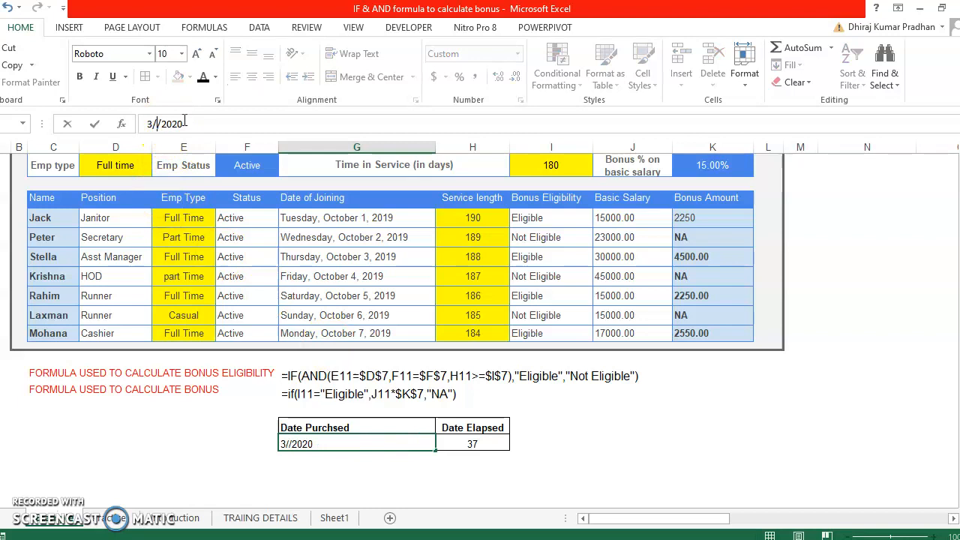
pyautogui.press('Return')
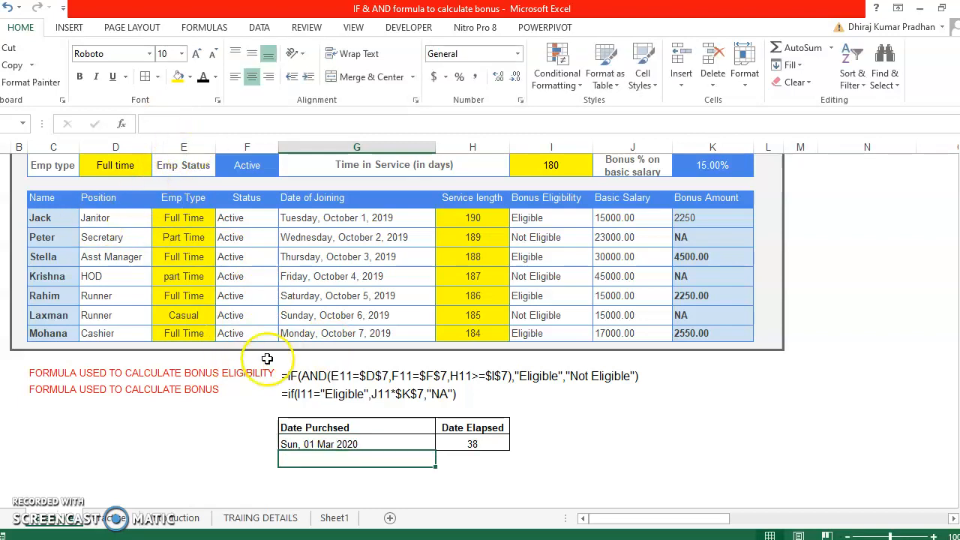
pyautogui.click(488, 444)
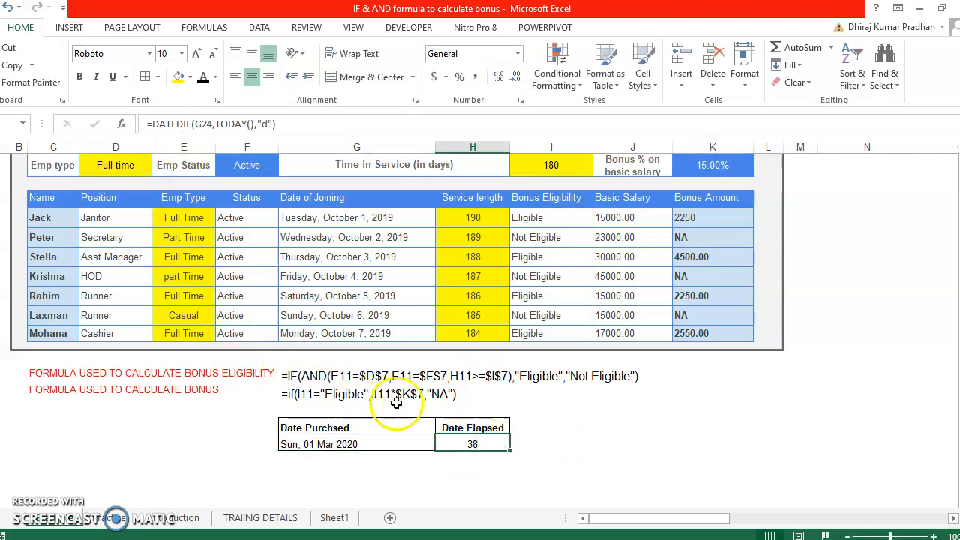
pyautogui.scroll(1, 668, 353)
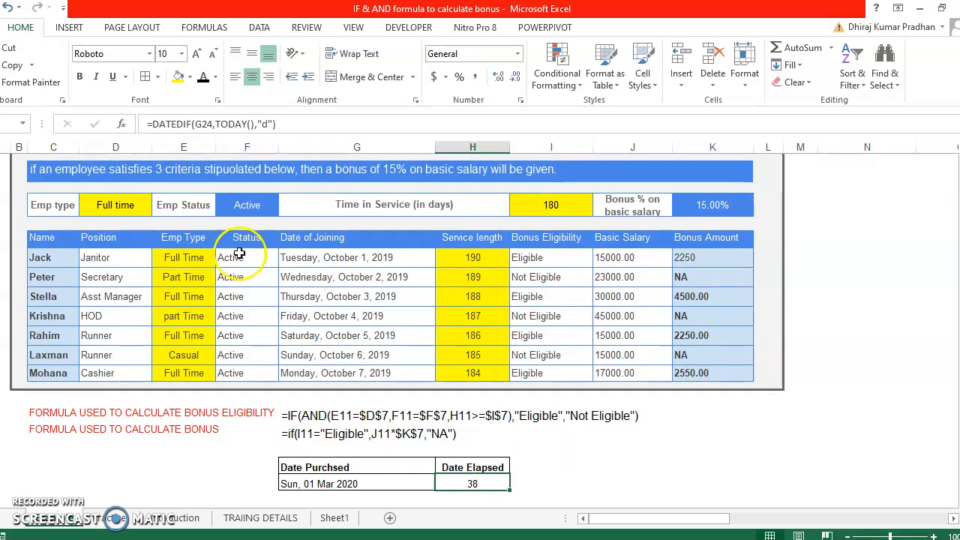
# Examine the criteria cells for employment type, employment status and time in service, along with the Service length column
pyautogui.scroll(1, 285, 188)
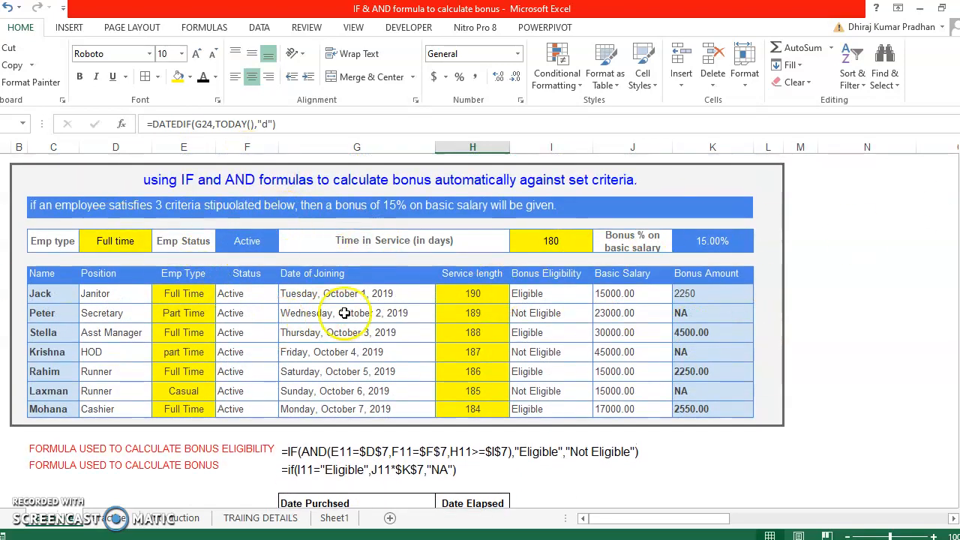
pyautogui.scroll(-1, 541, 455)
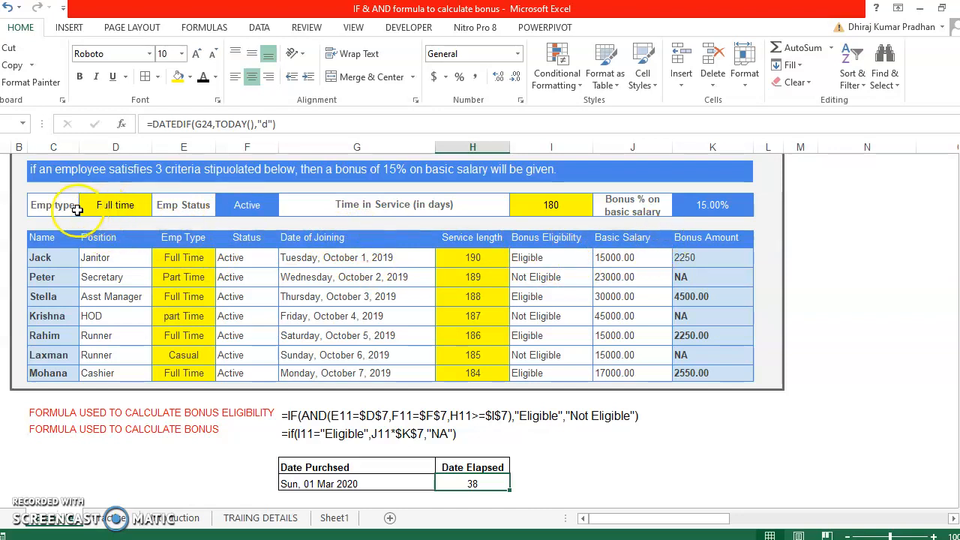
pyautogui.click(126, 207)
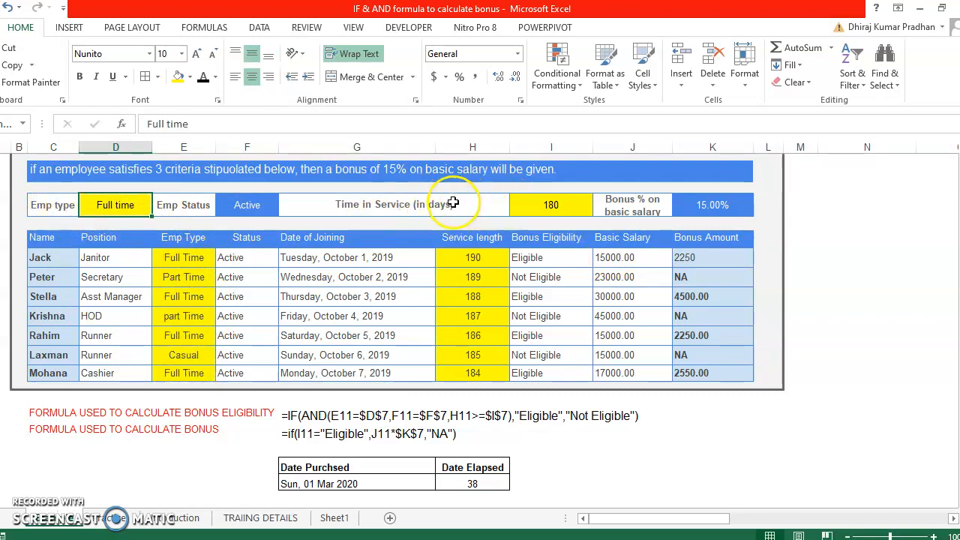
pyautogui.click(566, 205)
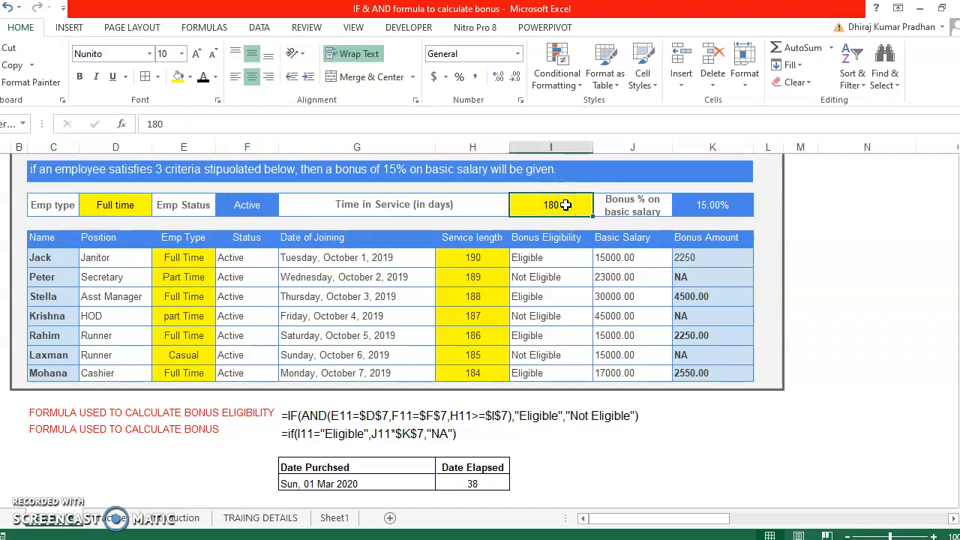
pyautogui.click(475, 261)
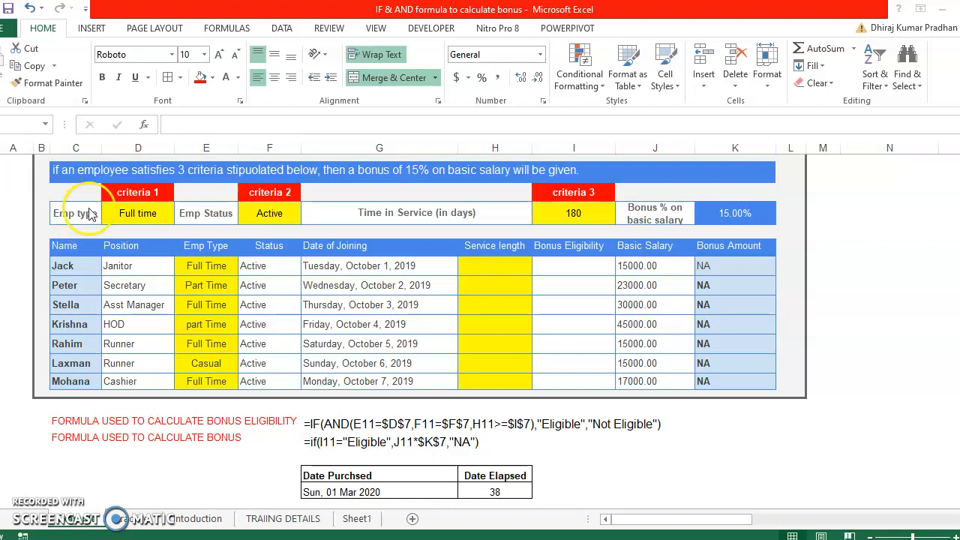
pyautogui.click(155, 216)
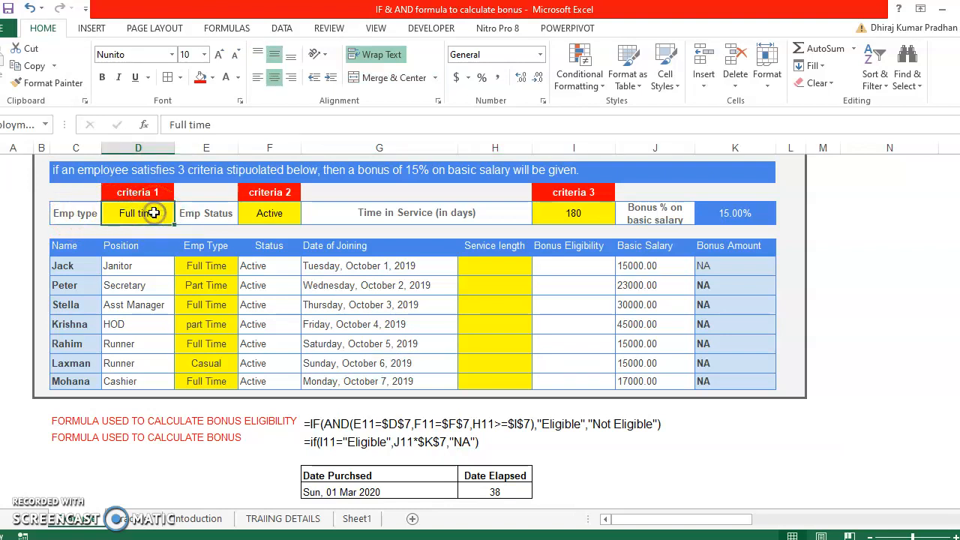
pyautogui.click(269, 214)
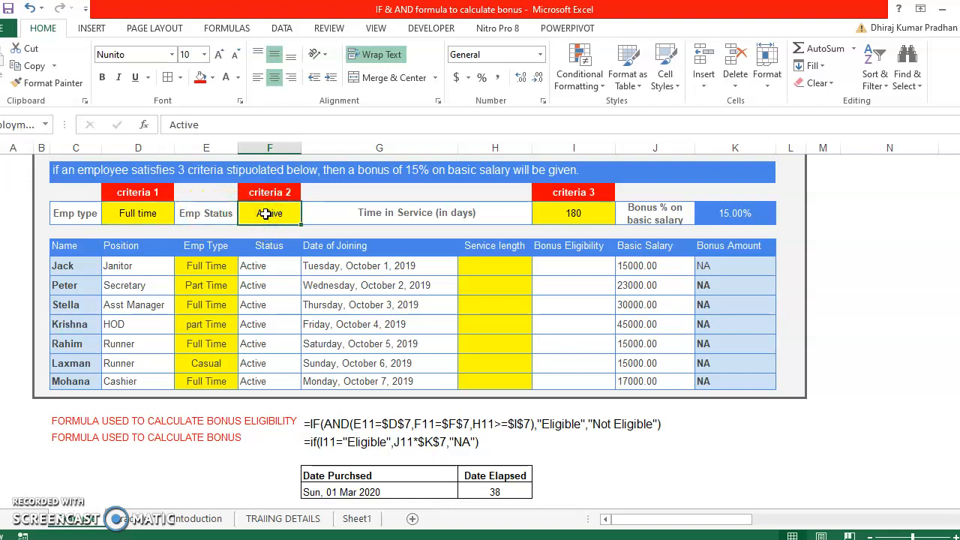
pyautogui.click(591, 215)
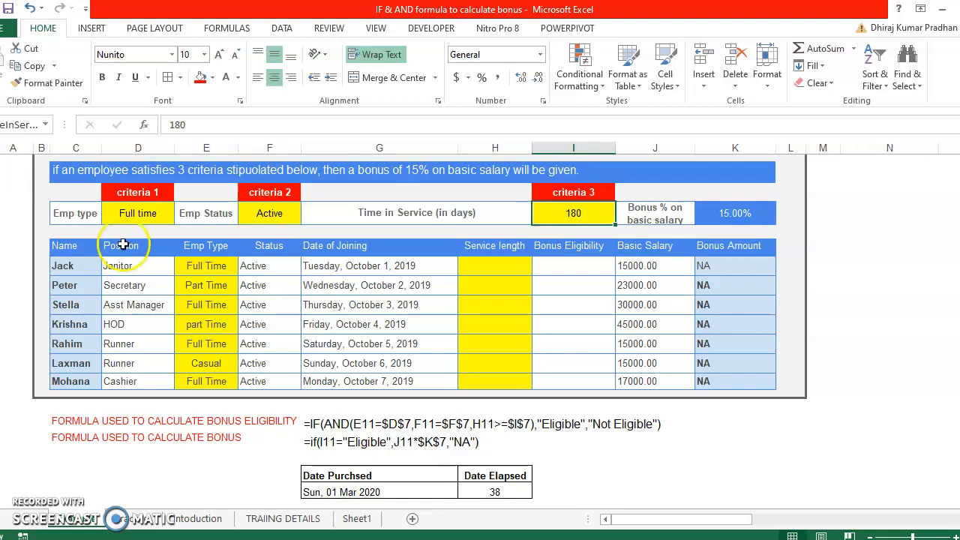
pyautogui.click(570, 208)
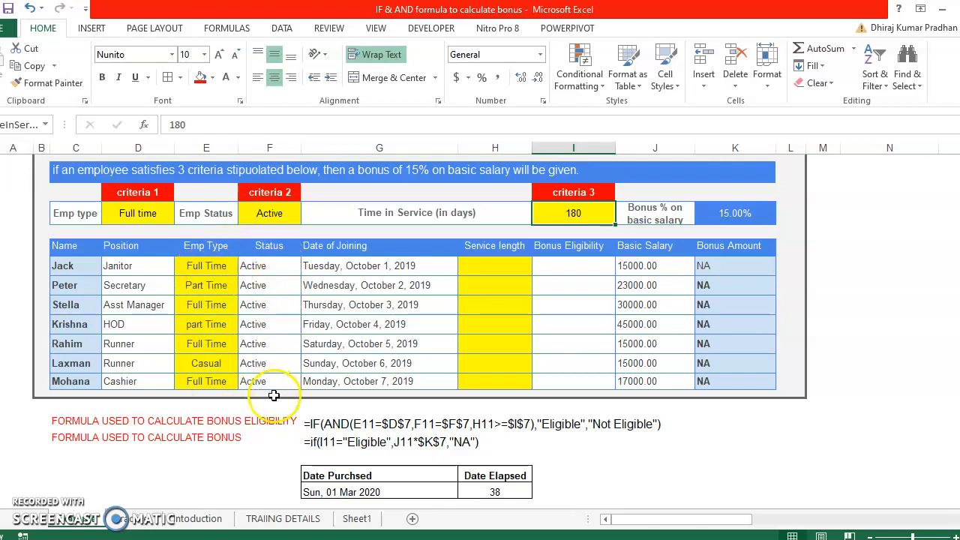
pyautogui.click(478, 263)
pyautogui.click(495, 286)
pyautogui.click(489, 337)
pyautogui.click(487, 376)
# Enter =datedif(G11,today(),"d") in the first employee's Service length cell to count the days since joining
pyautogui.click(503, 266)
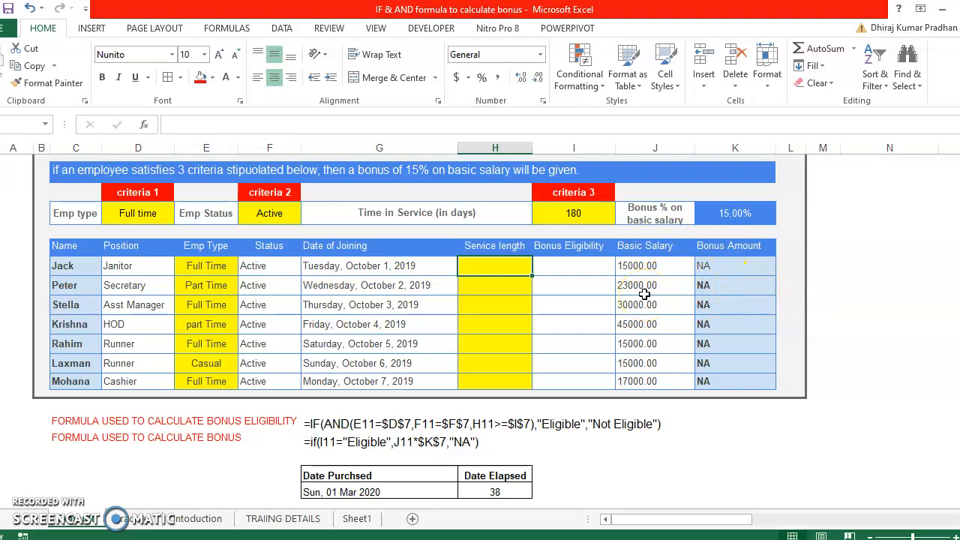
pyautogui.write('=')
pyautogui.click(285, 125)
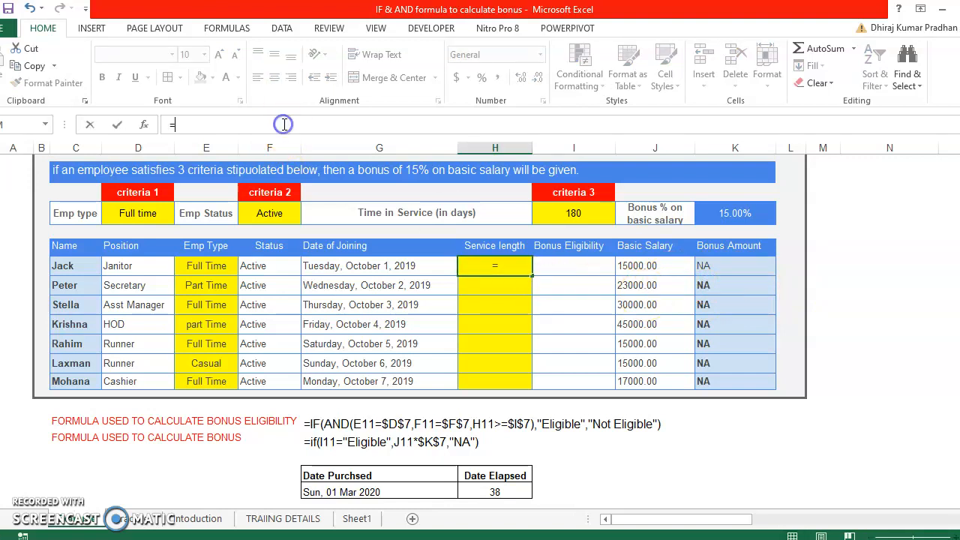
pyautogui.write('datedif(')
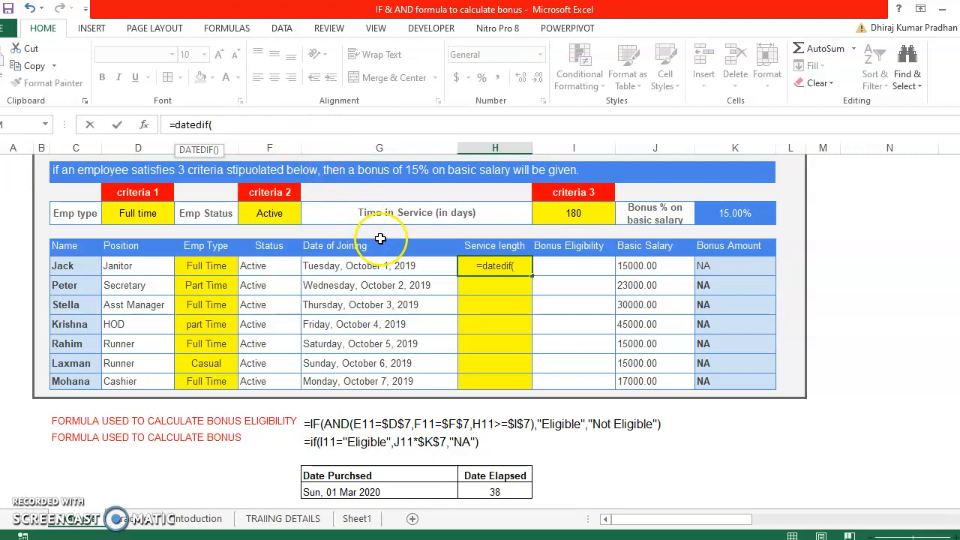
pyautogui.click(388, 266)
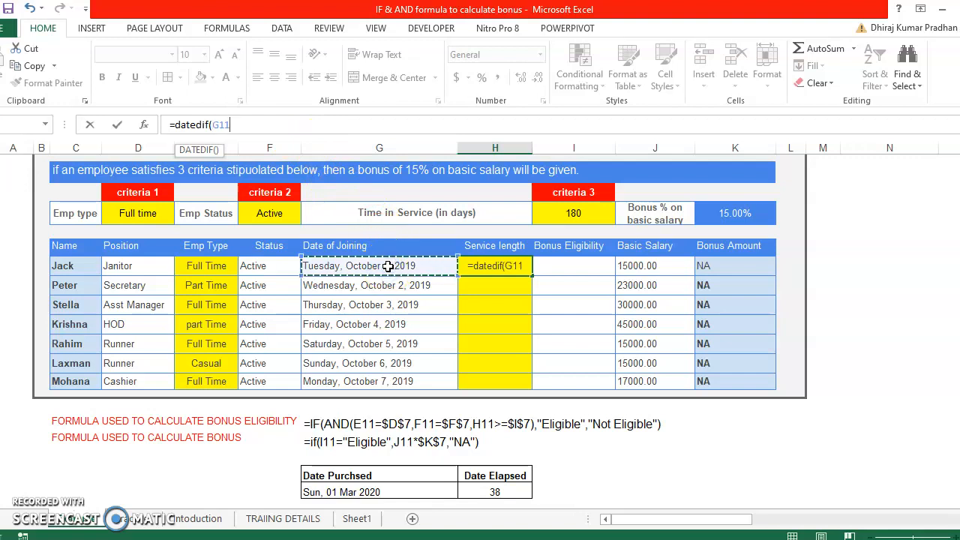
pyautogui.write(',')
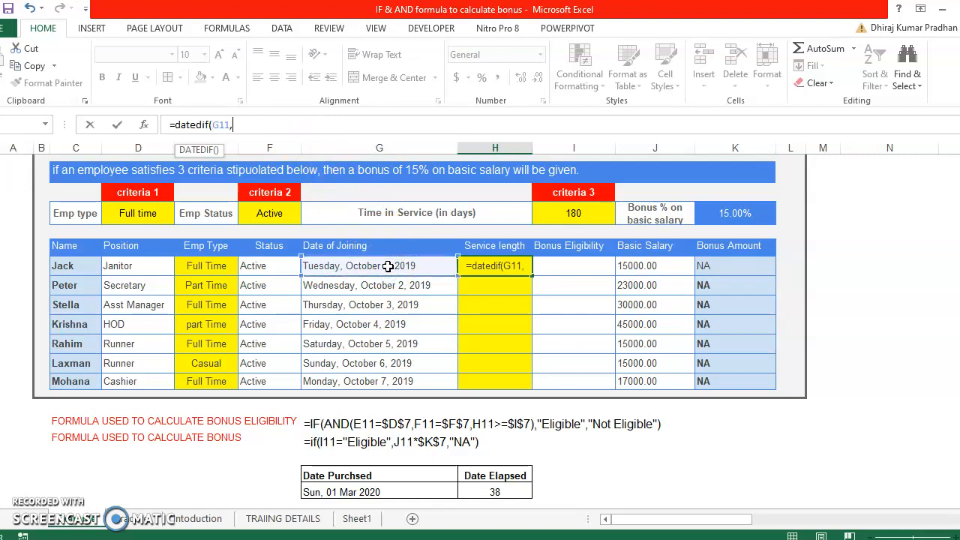
pyautogui.write('toda')
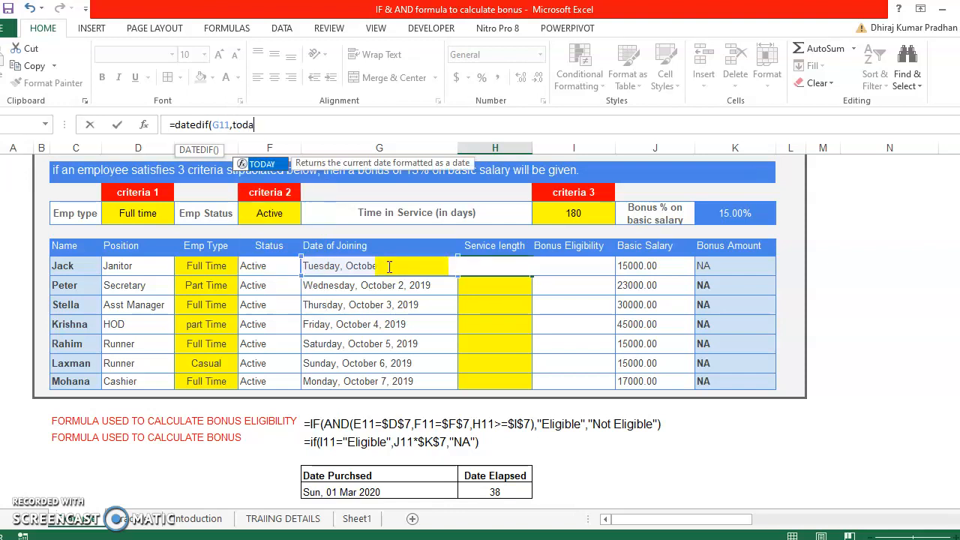
pyautogui.write('y()')
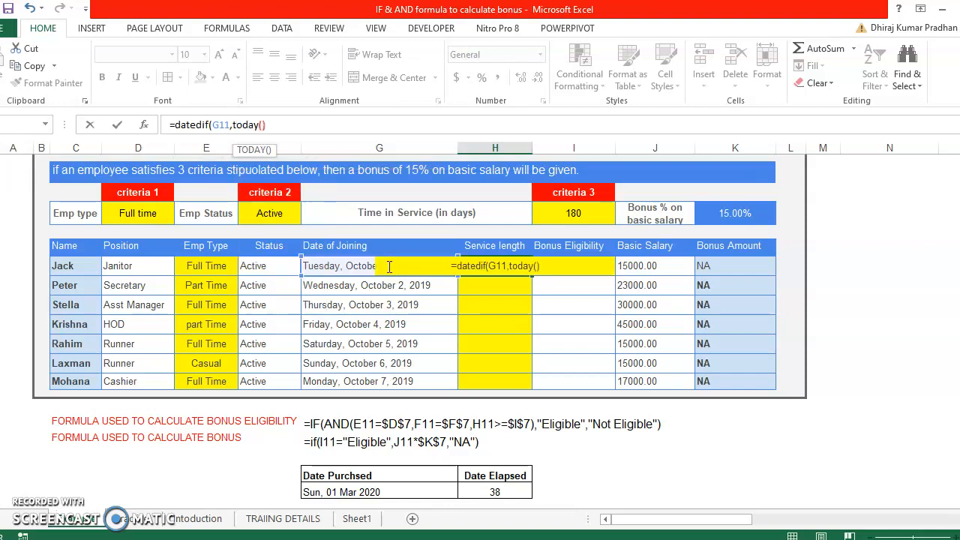
pyautogui.write(',')
pyautogui.write('"d')
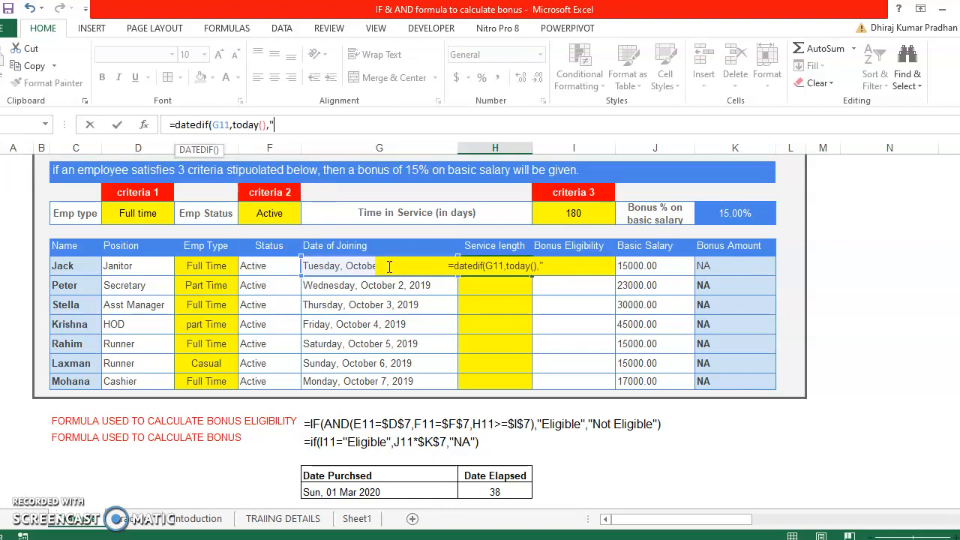
pyautogui.write('")')
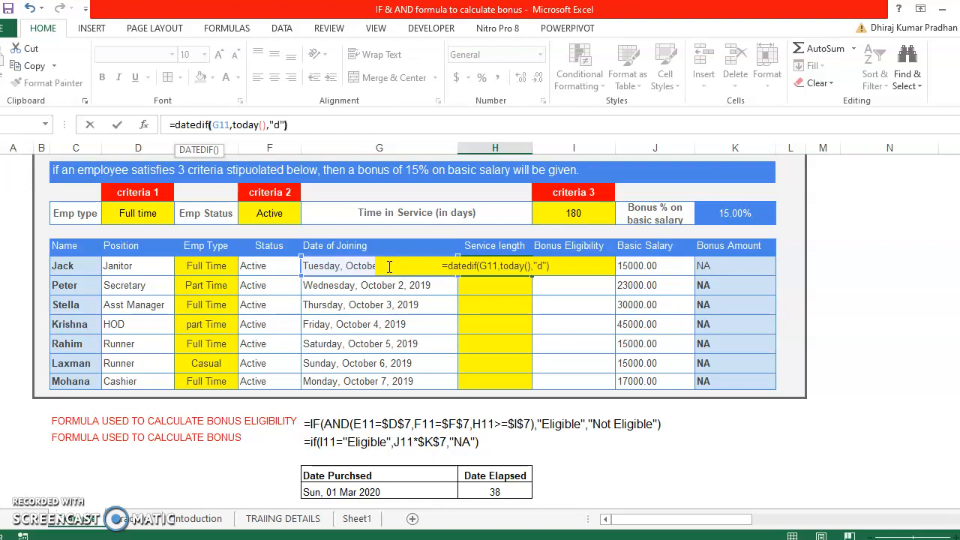
pyautogui.press('Return')
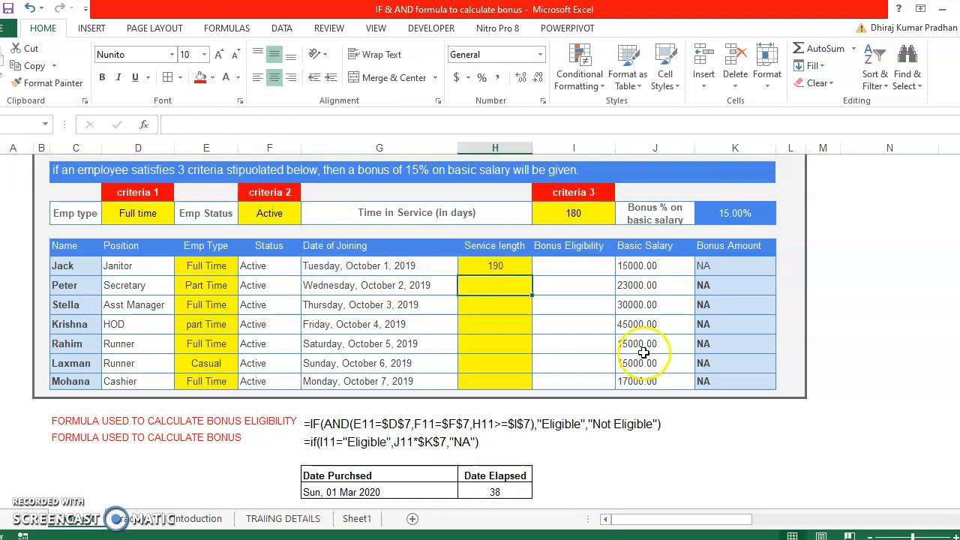
# Fill the first employee's Service length formula down through the last employee row
pyautogui.click(512, 263)
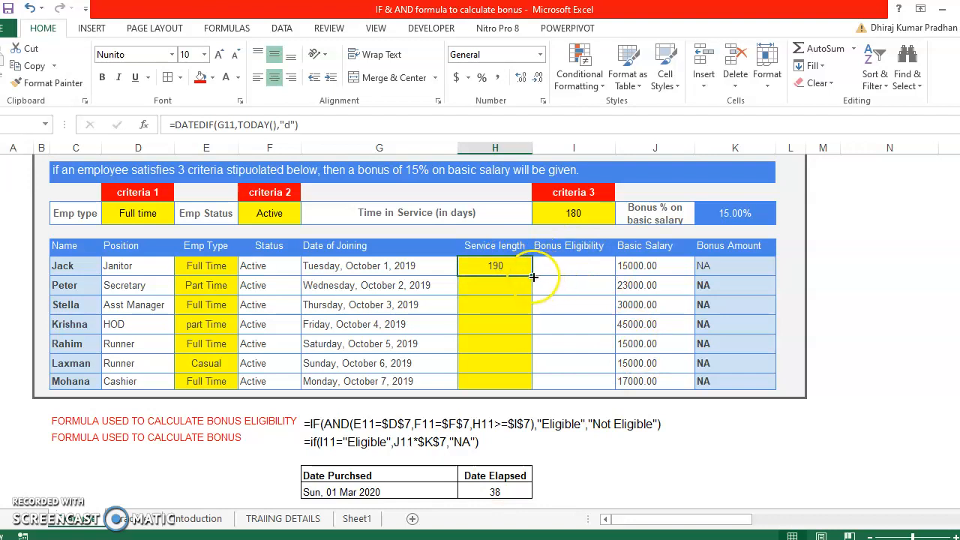
pyautogui.moveTo(532, 282); pyautogui.dragTo(532, 389)
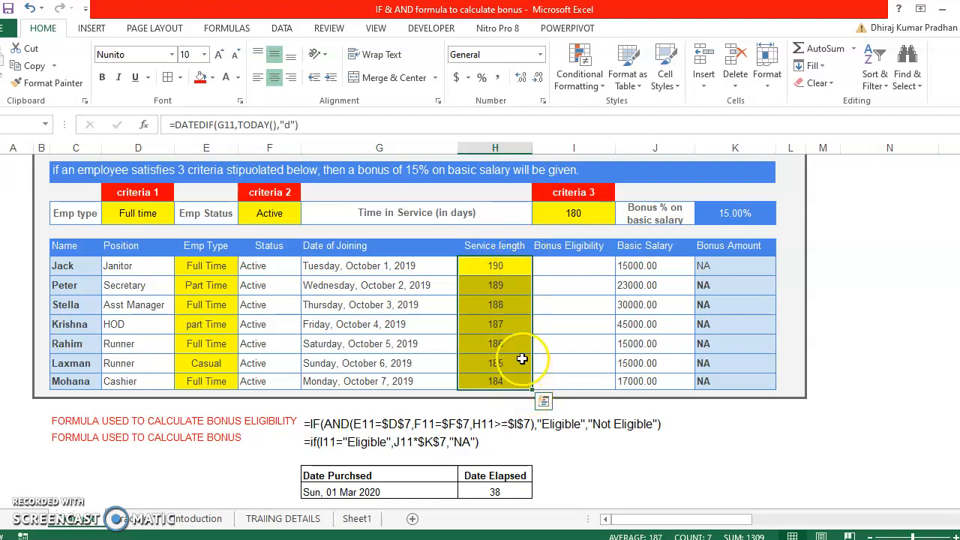
pyautogui.click(546, 307)
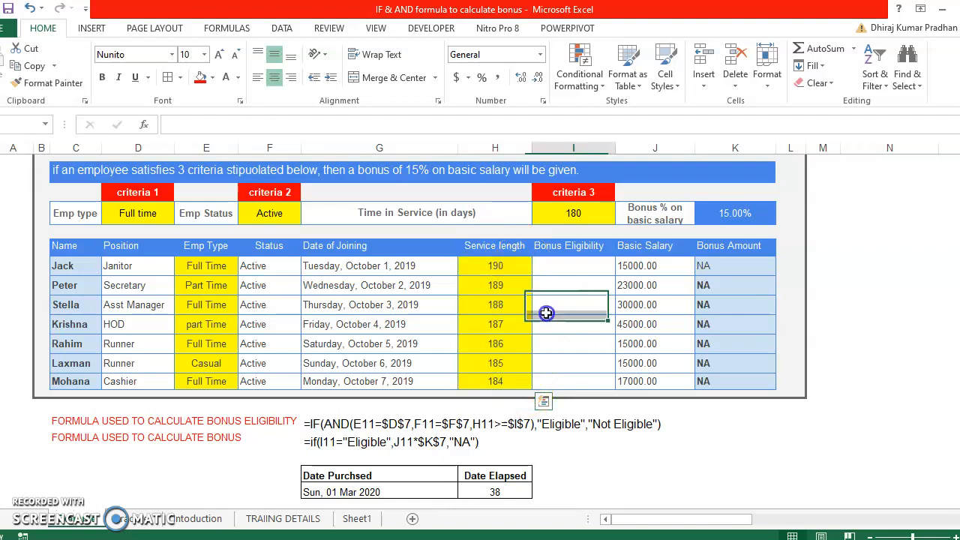
pyautogui.click(500, 265)
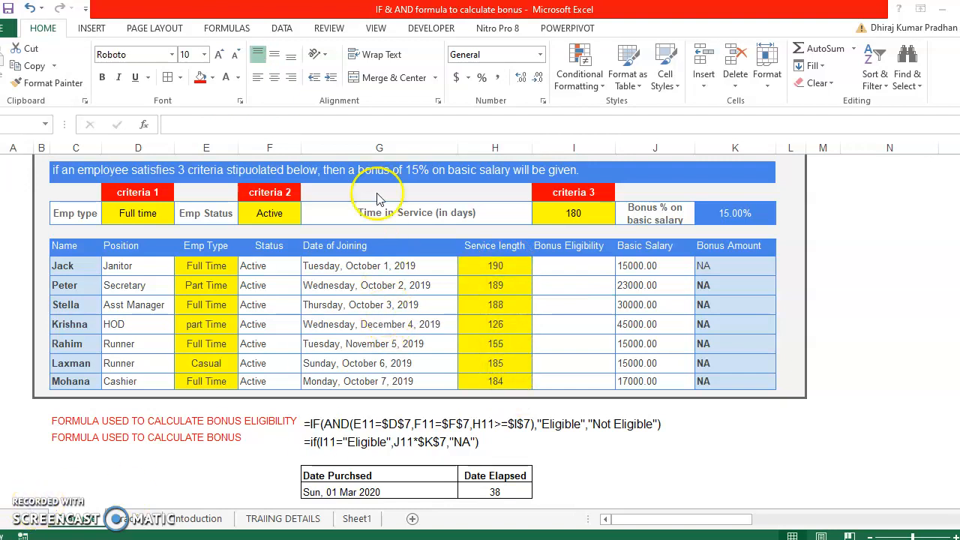
# Begin the first employee's Bonus Eligibility formula with an AND test nested inside IF, =if(and(
pyautogui.click(577, 266)
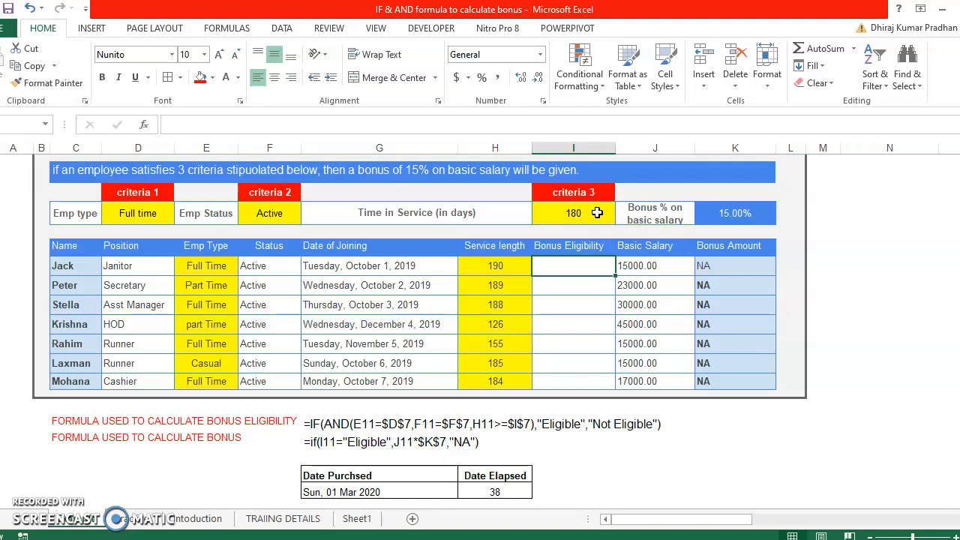
pyautogui.click(597, 271)
pyautogui.write('=')
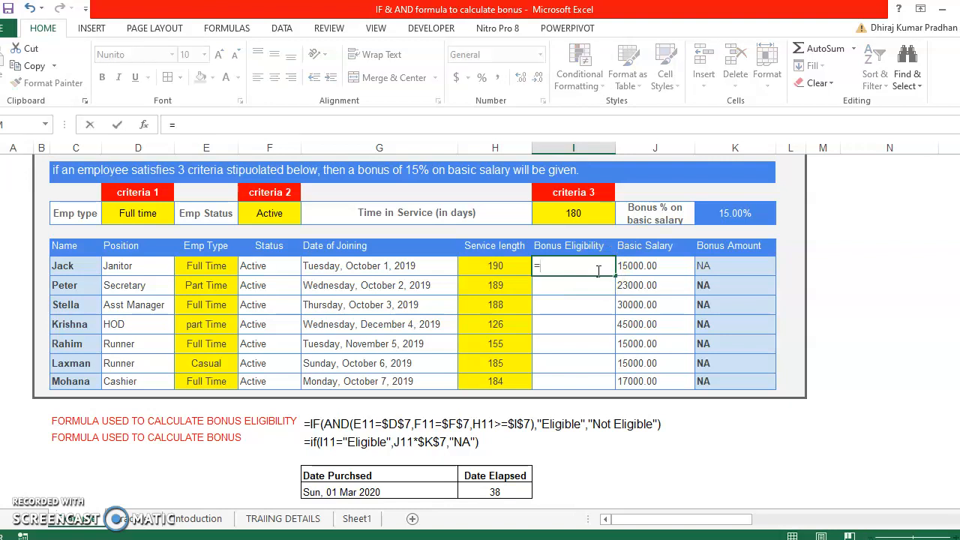
pyautogui.click(238, 125)
pyautogui.write('and')
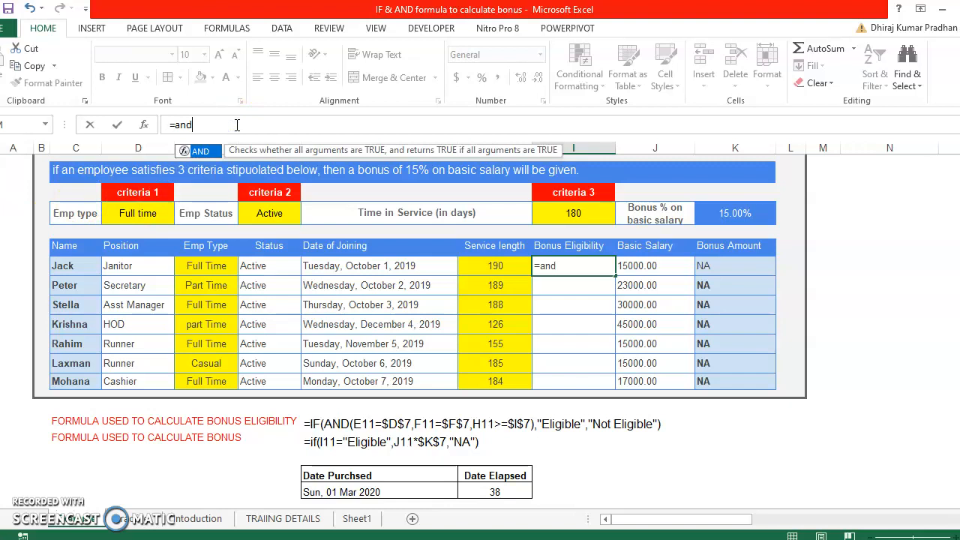
pyautogui.press('BackSpace')
pyautogui.press('BackSpace')
pyautogui.press('BackSpace')
pyautogui.write('if')
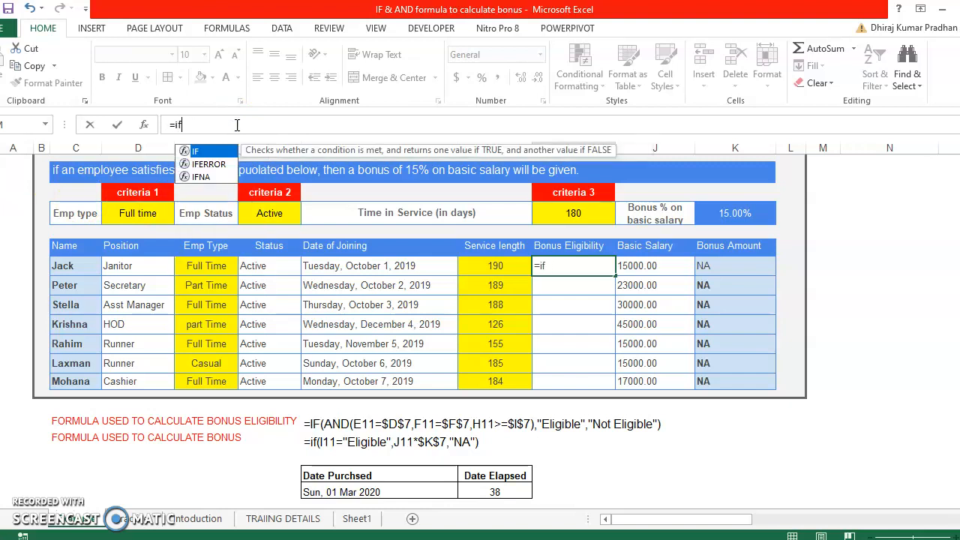
pyautogui.write('(and')
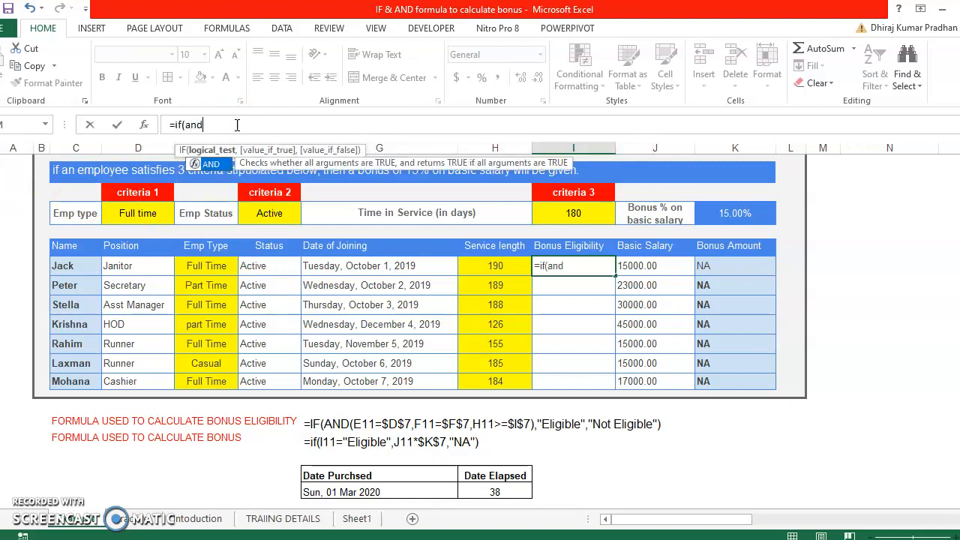
pyautogui.write('(')
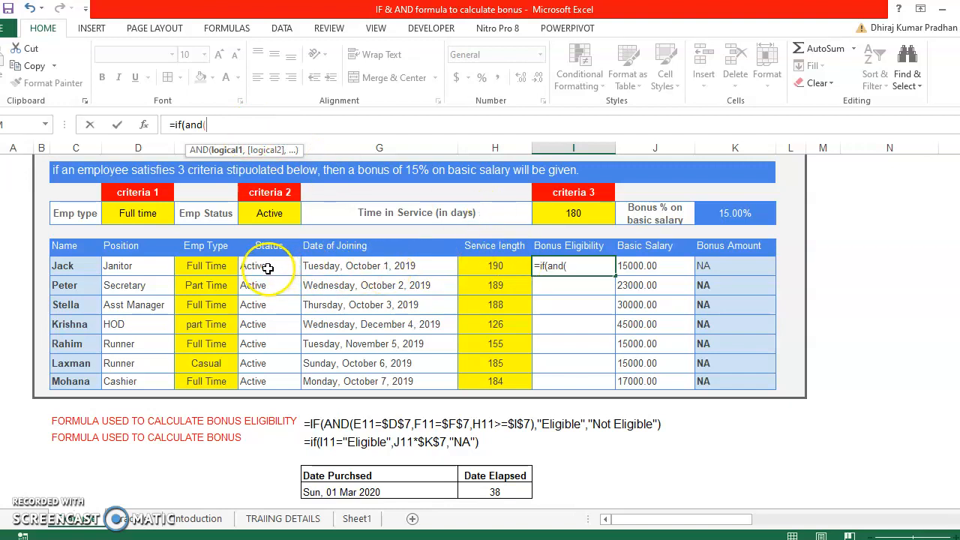
# Add the employment type condition E11="Full Time" as the first test of the AND function
pyautogui.click(222, 267)
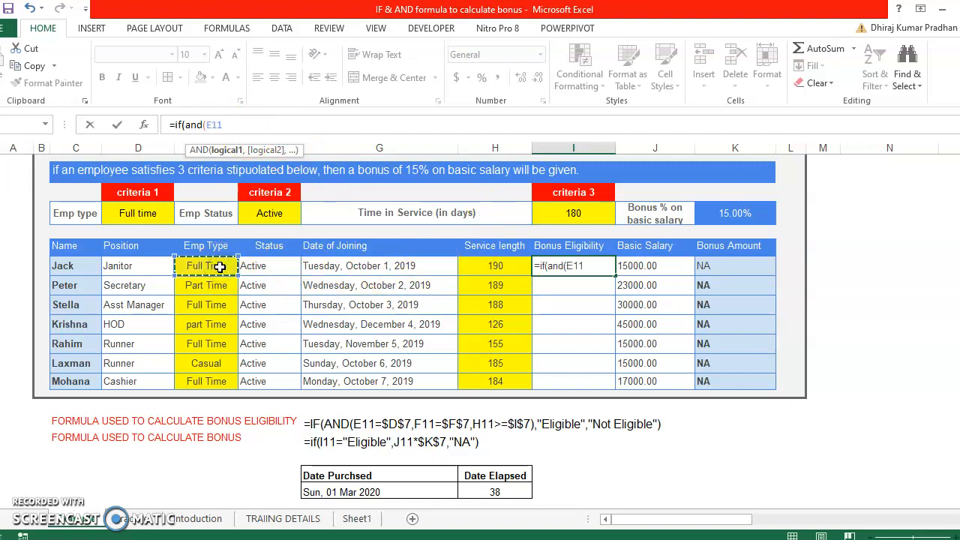
pyautogui.write('="')
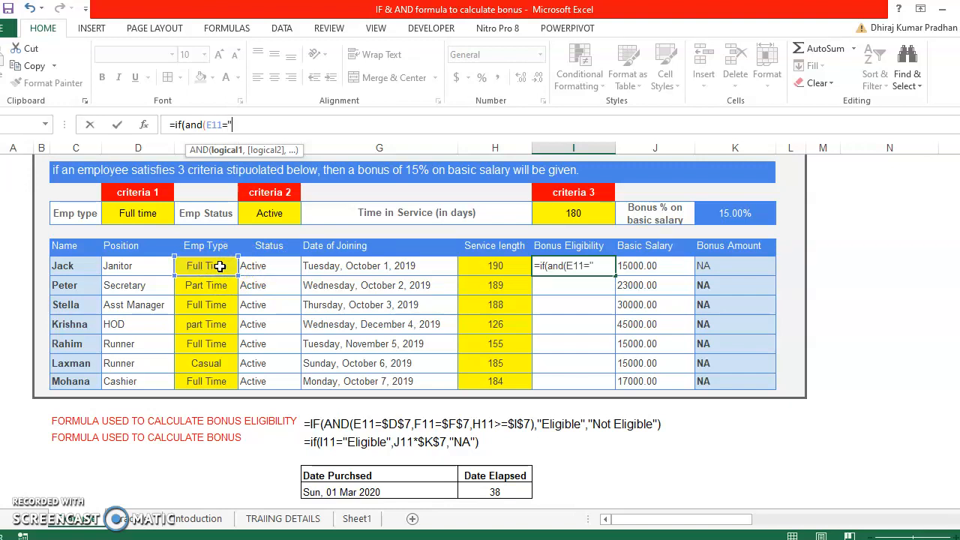
pyautogui.press('BackSpace')
pyautogui.press('BackSpace')
pyautogui.press('BackSpace')
pyautogui.write('Full Time",')
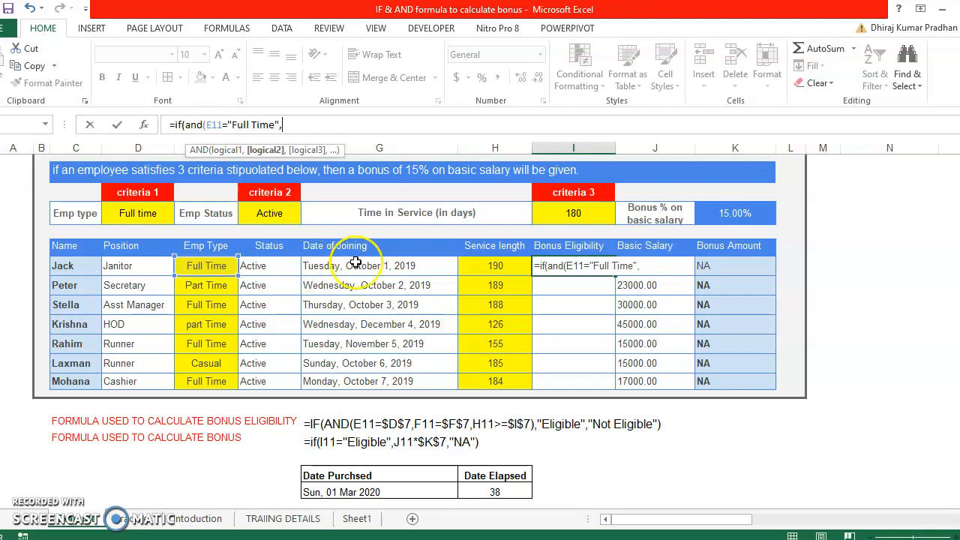
# Add the status condition F11="Active" as the second test of the AND function
pyautogui.click(288, 266)
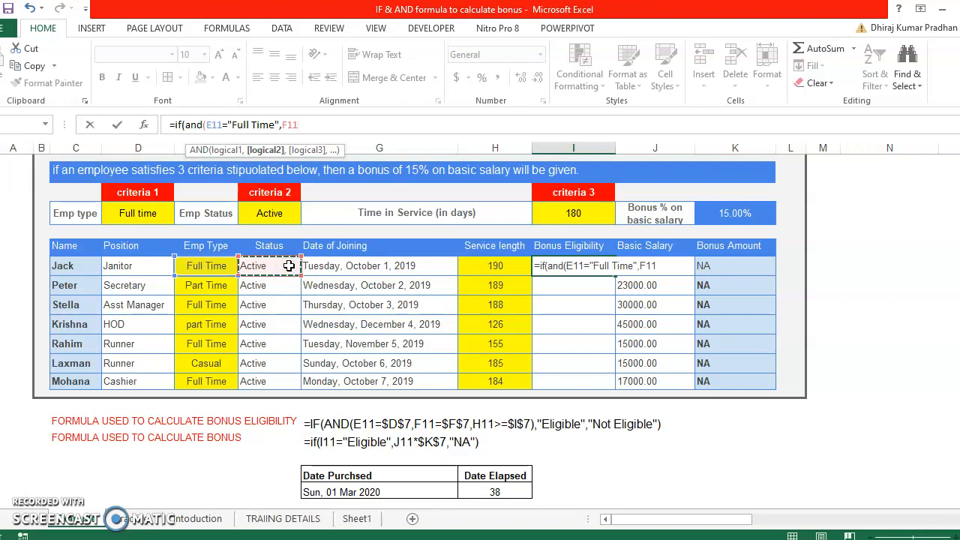
pyautogui.write('=')
pyautogui.write('"')
pyautogui.write('Ac')
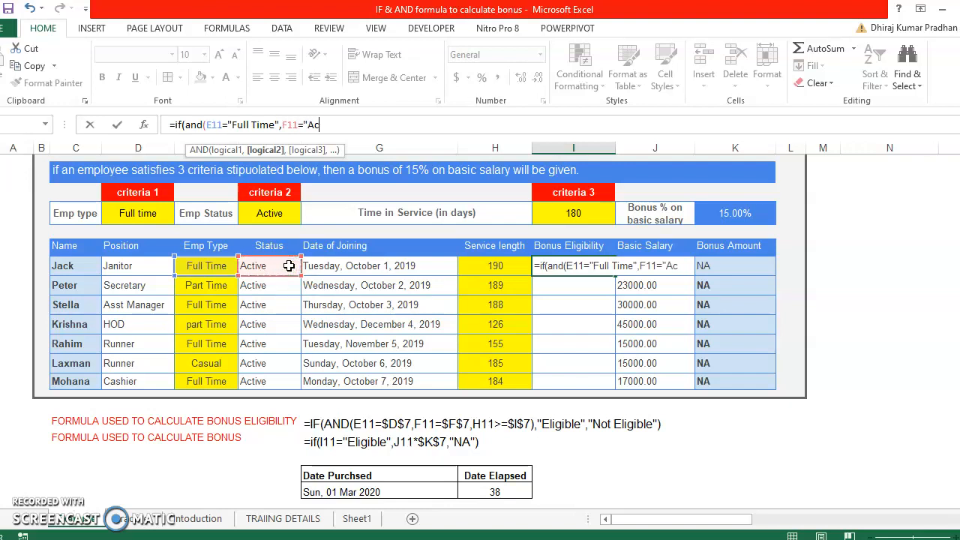
pyautogui.write('tive",')
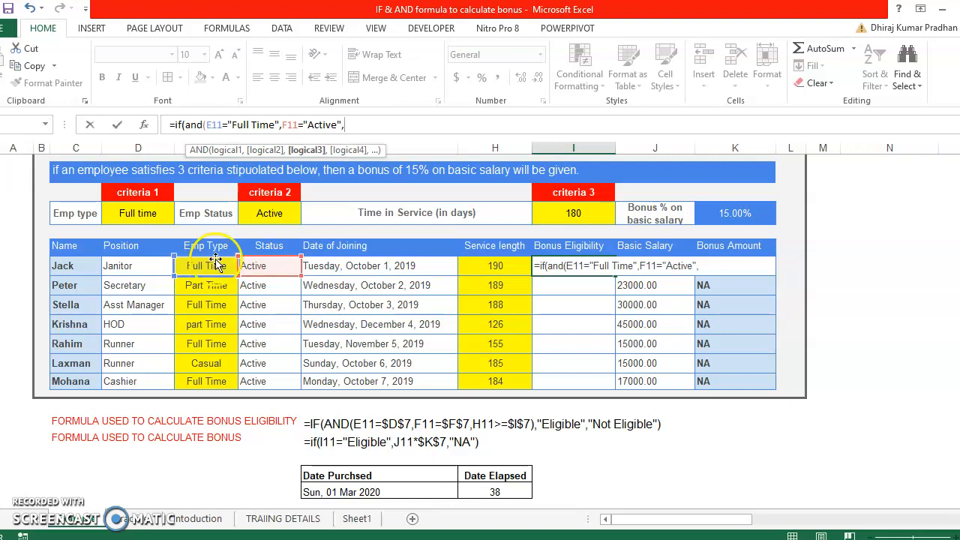
# Add the service length condition H11>=180 as the third test and close the AND function
pyautogui.click(517, 265)
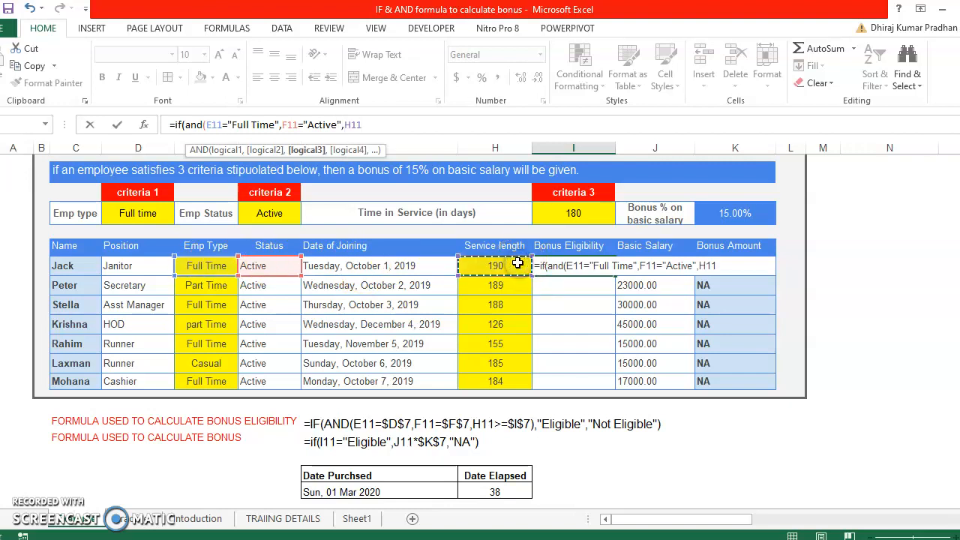
pyautogui.write('>')
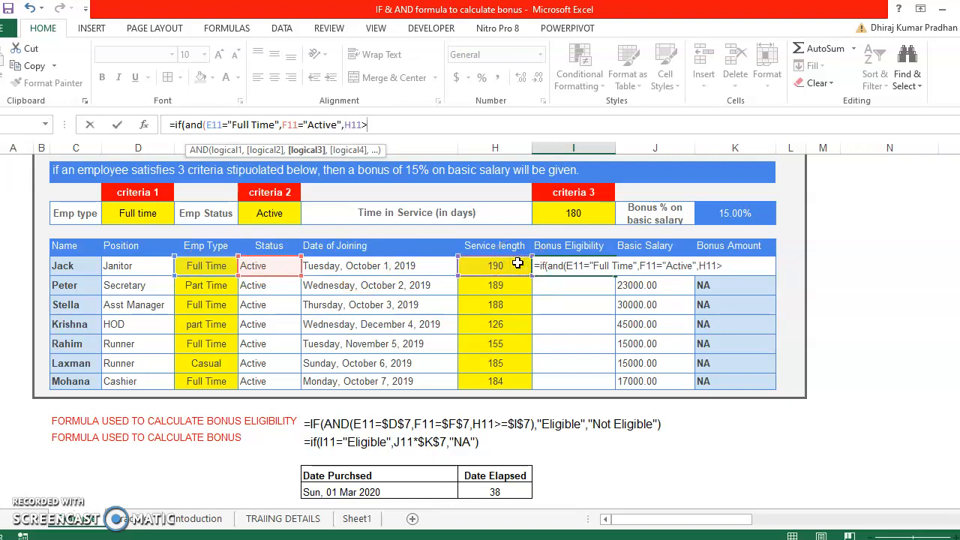
pyautogui.write('=180),')
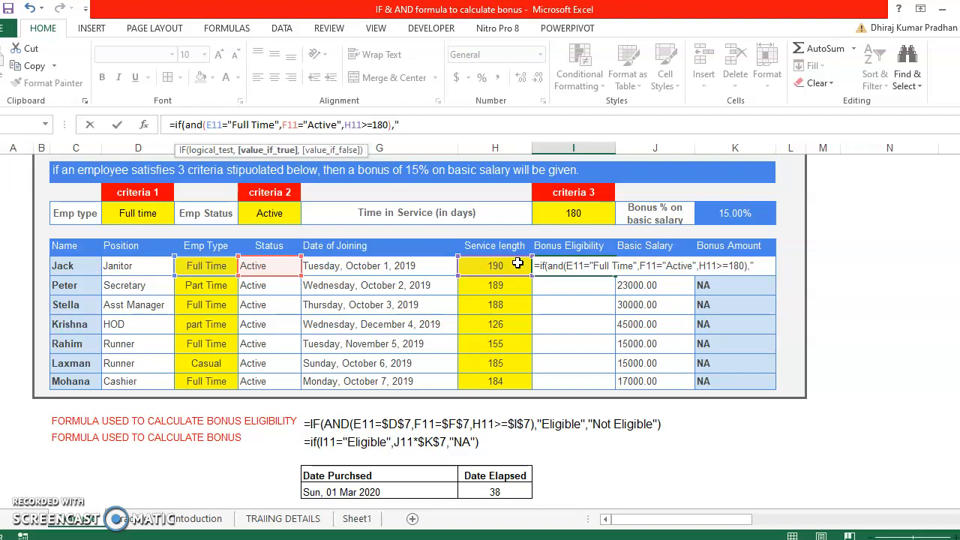
# Complete the IF formula so it returns "Eligible" when all tests are met and "Not Eligible" otherwise
pyautogui.write('"Eligible')
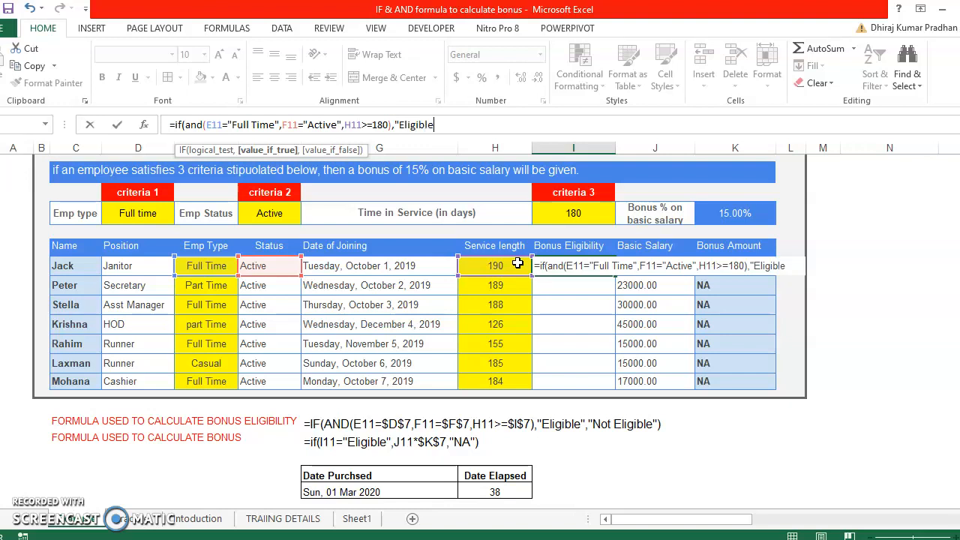
pyautogui.write('",')
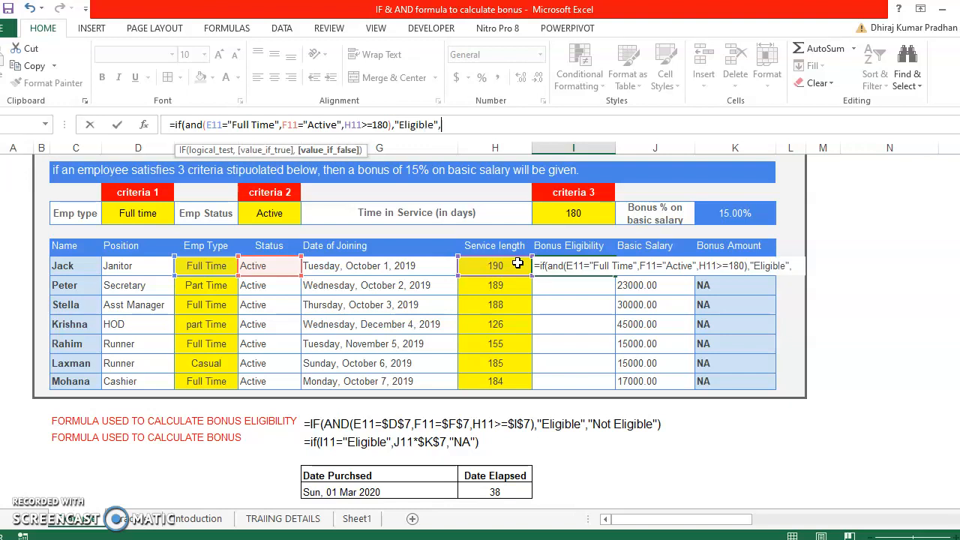
pyautogui.write(':"No')
pyautogui.press('BackSpace')
pyautogui.press('BackSpace')
pyautogui.press('BackSpace')
pyautogui.press('BackSpace')
pyautogui.write('Not Eligible')
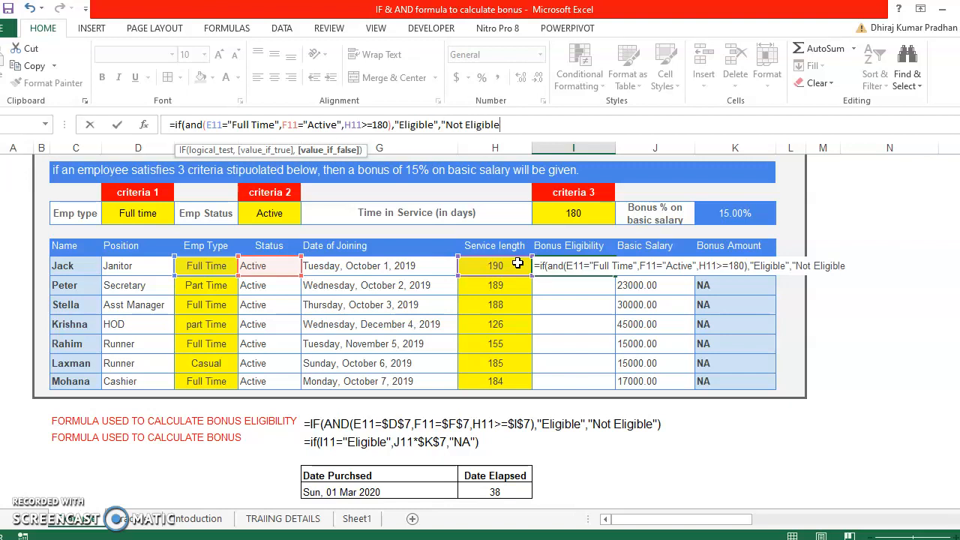
pyautogui.write('")')
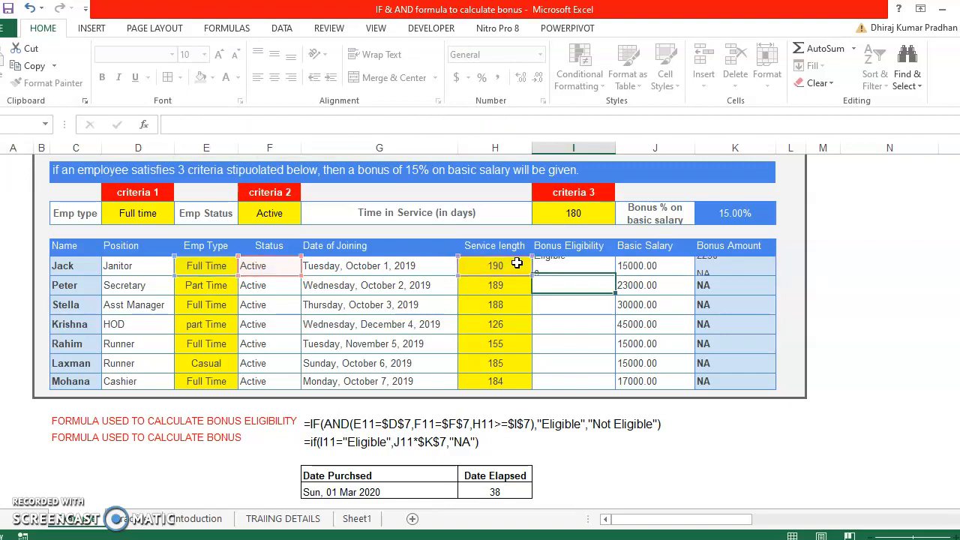
pyautogui.press('Return')
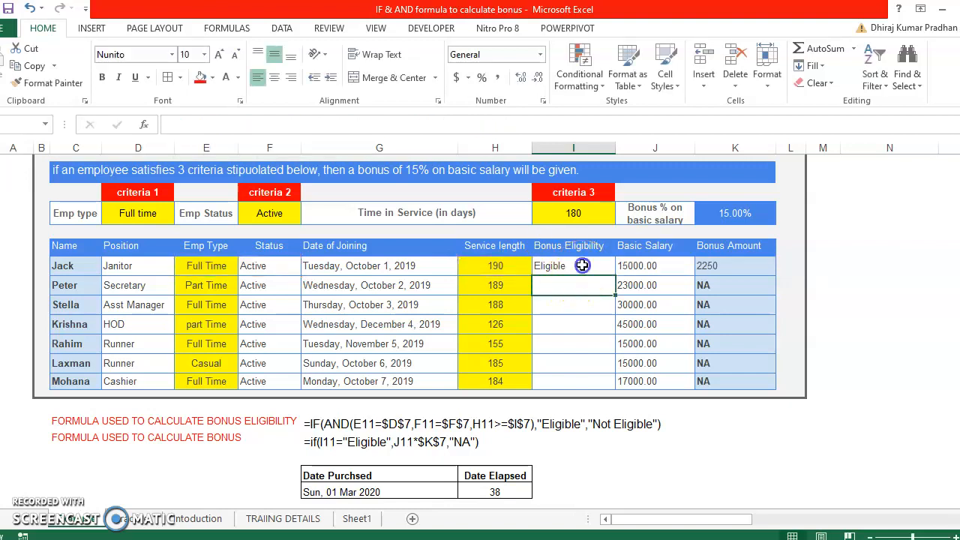
# Fill the first employee's Bonus Eligibility formula down through the last employee row
pyautogui.click(608, 269)
pyautogui.moveTo(614, 275); pyautogui.dragTo(613, 388)
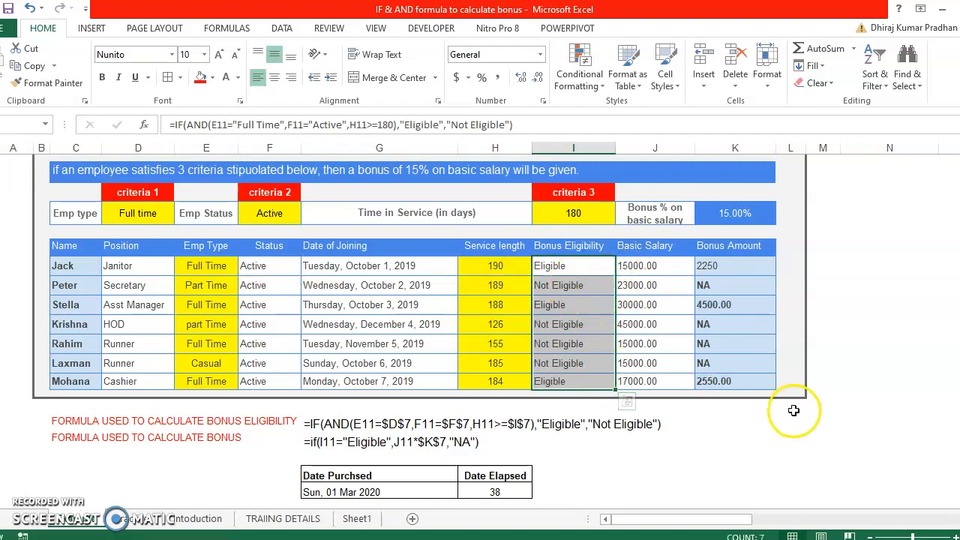
pyautogui.click(854, 407)
# Highlight all employees' Status cells, F11 to F17, with a yellow fill
pyautogui.click(586, 268)
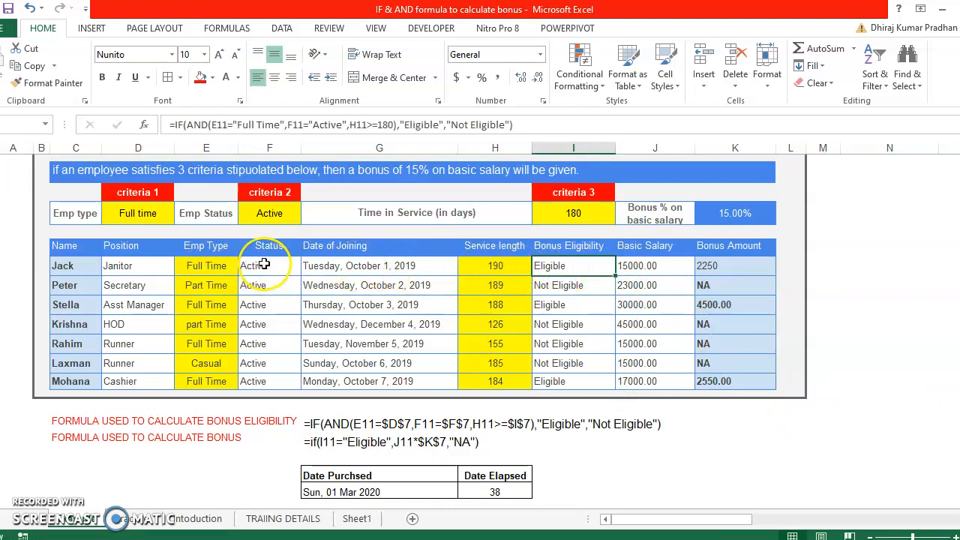
pyautogui.moveTo(268, 265); pyautogui.dragTo(275, 381)
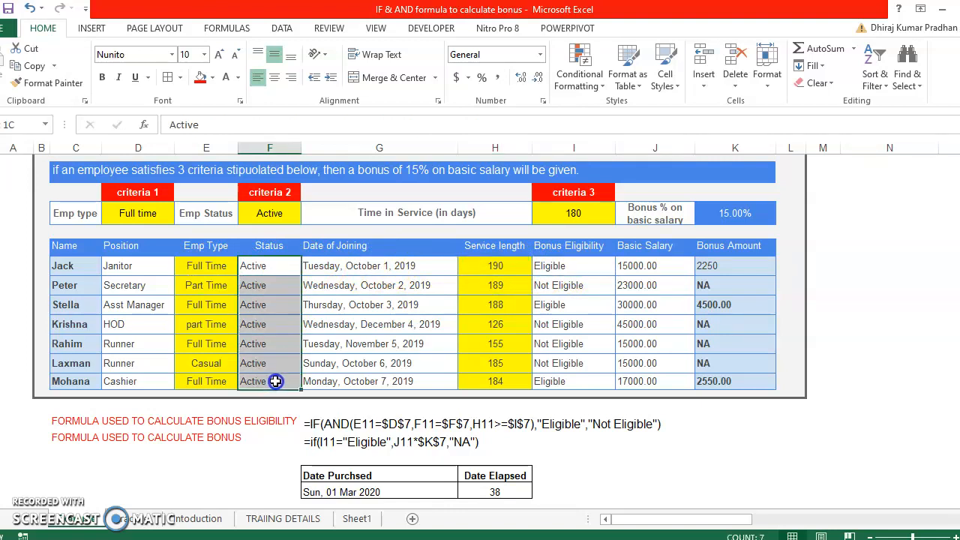
pyautogui.click(213, 77)
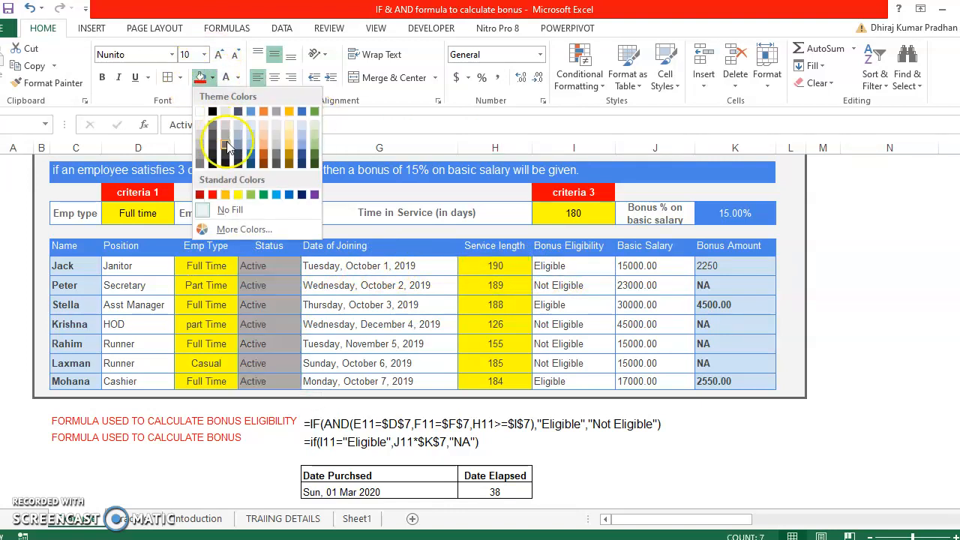
pyautogui.click(225, 194)
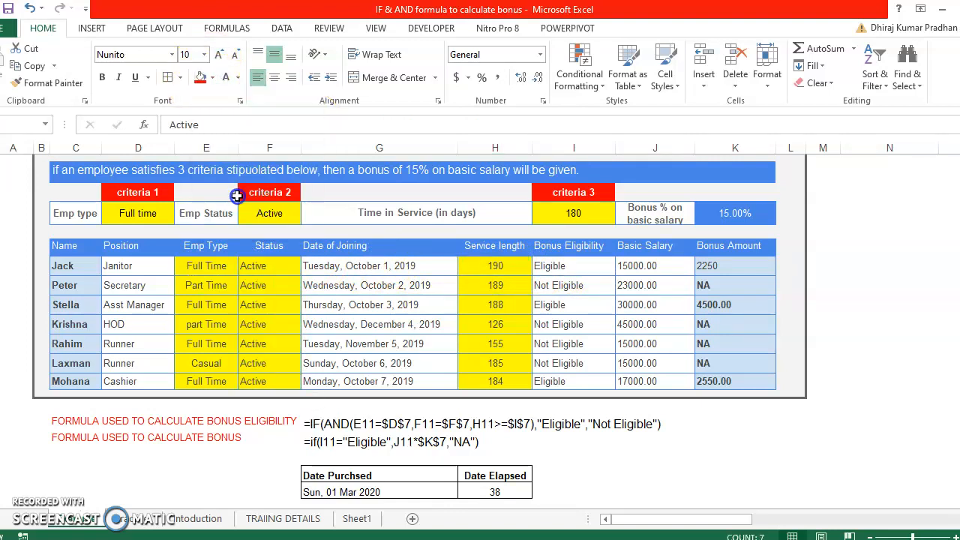
# Check the first four employees' eligibility results against their employment type, status and service length
pyautogui.click(561, 269)
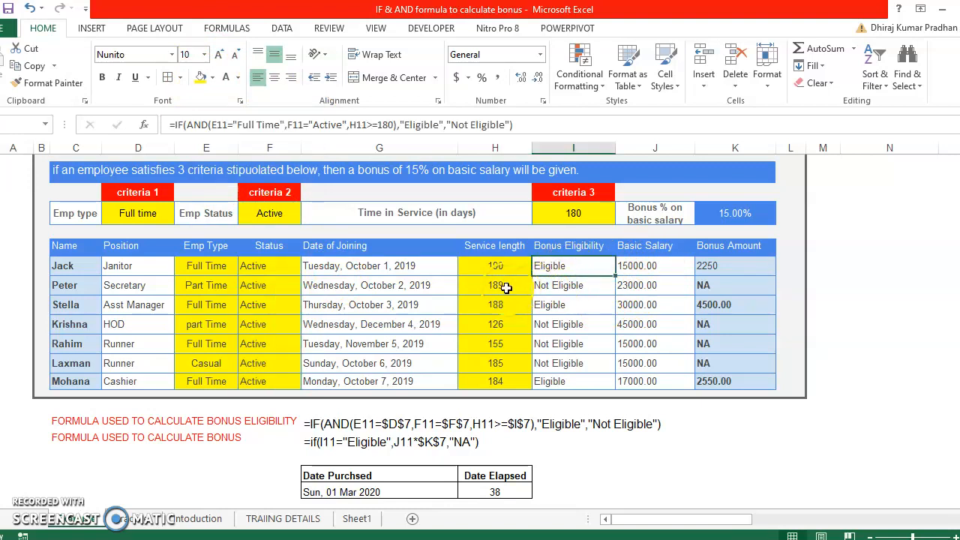
pyautogui.click(566, 291)
pyautogui.click(214, 283)
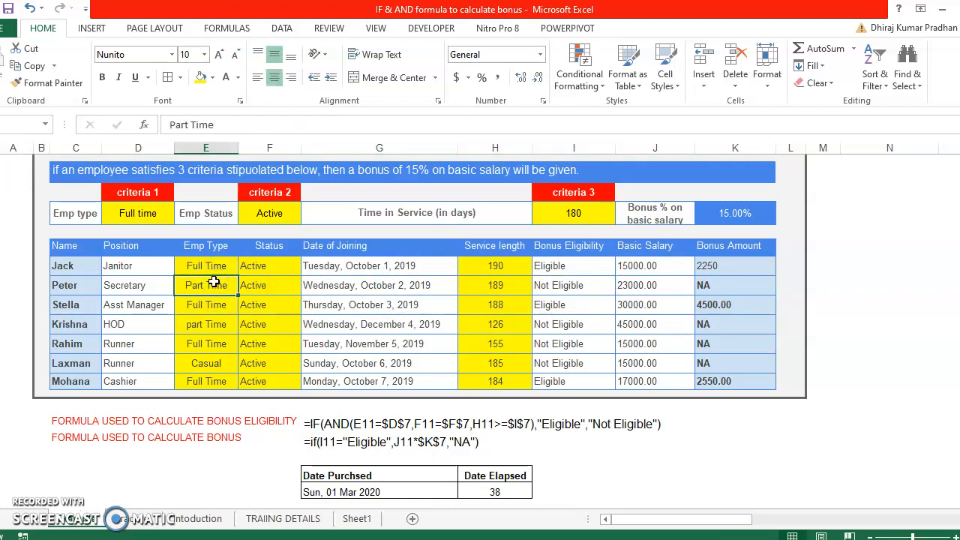
pyautogui.click(222, 309)
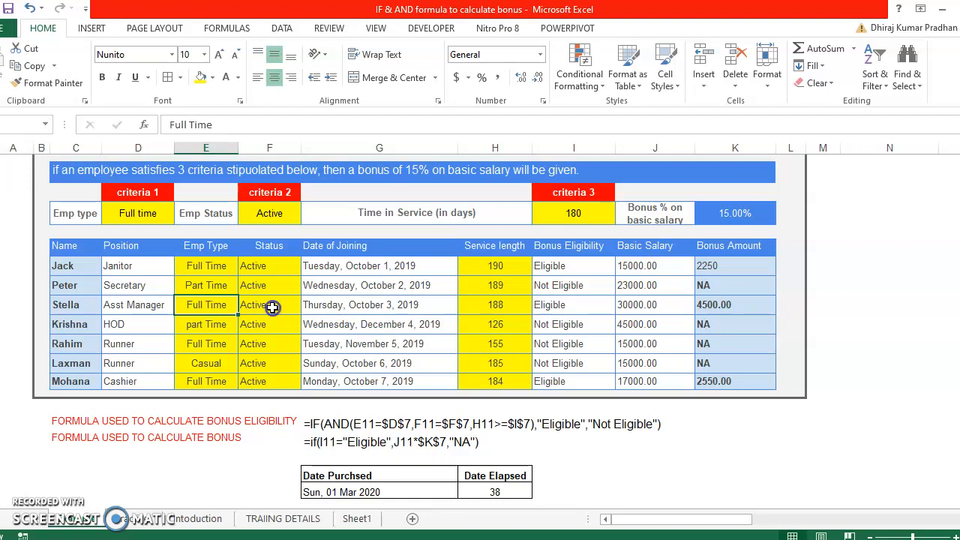
pyautogui.click(484, 304)
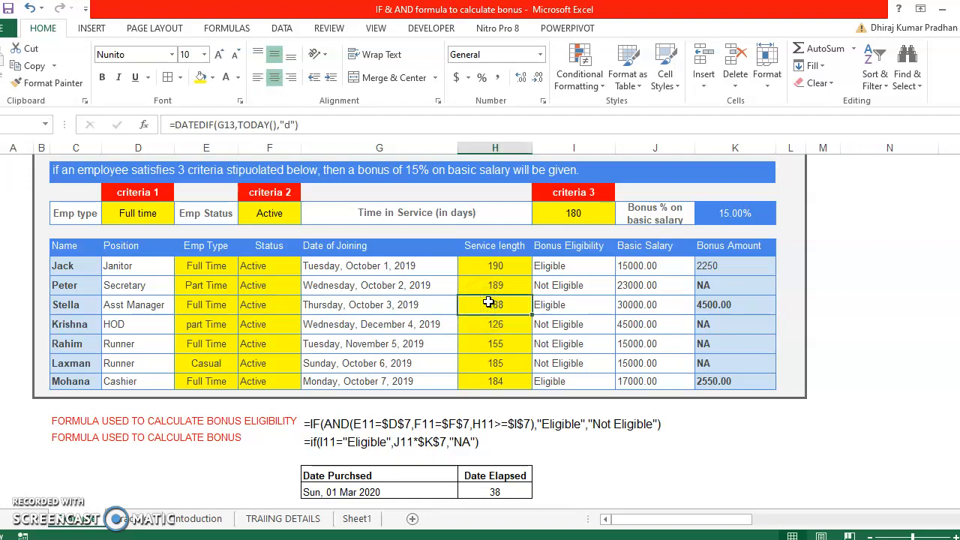
pyautogui.click(572, 304)
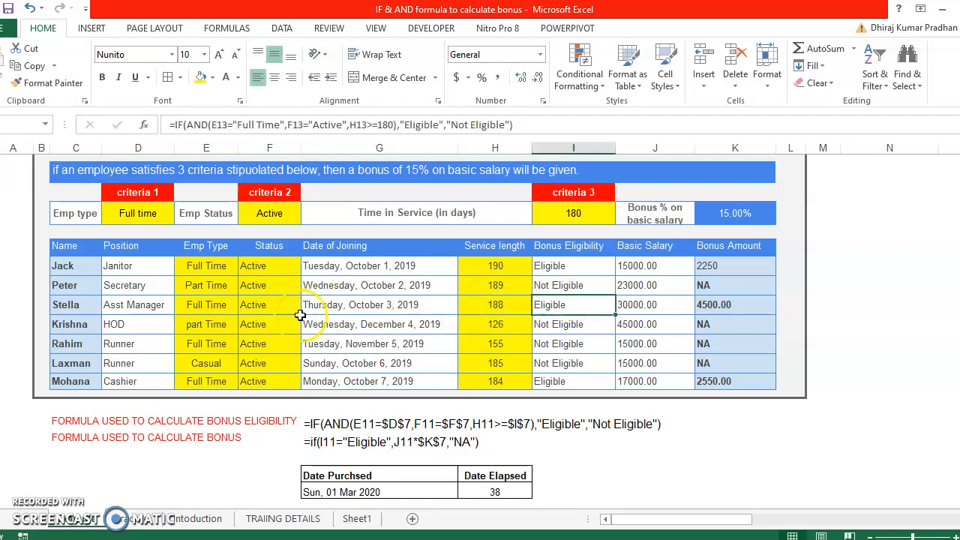
pyautogui.click(271, 325)
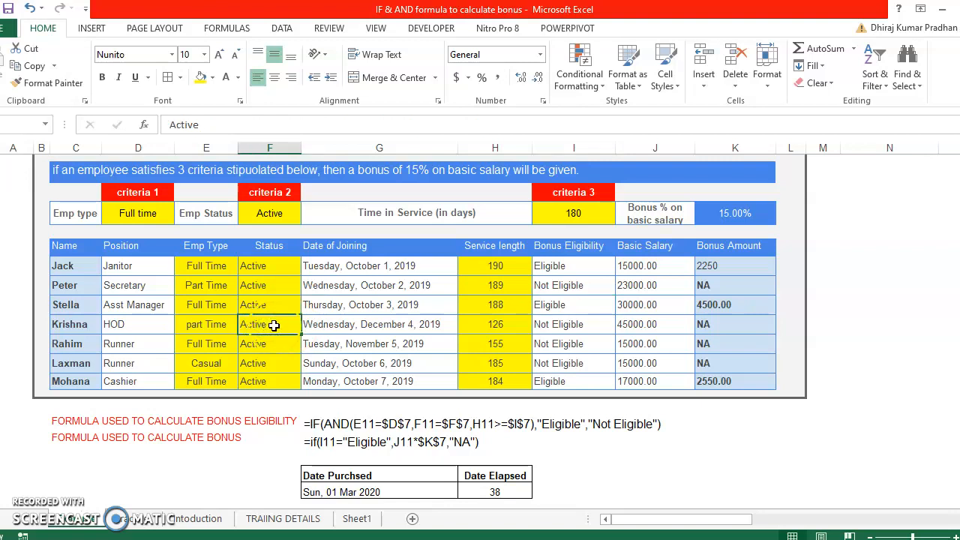
pyautogui.click(488, 325)
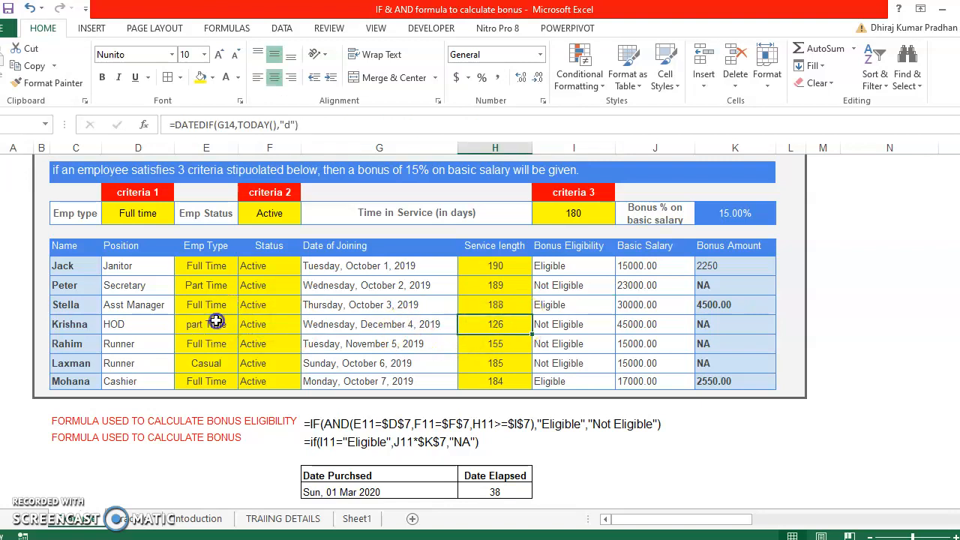
pyautogui.click(216, 321)
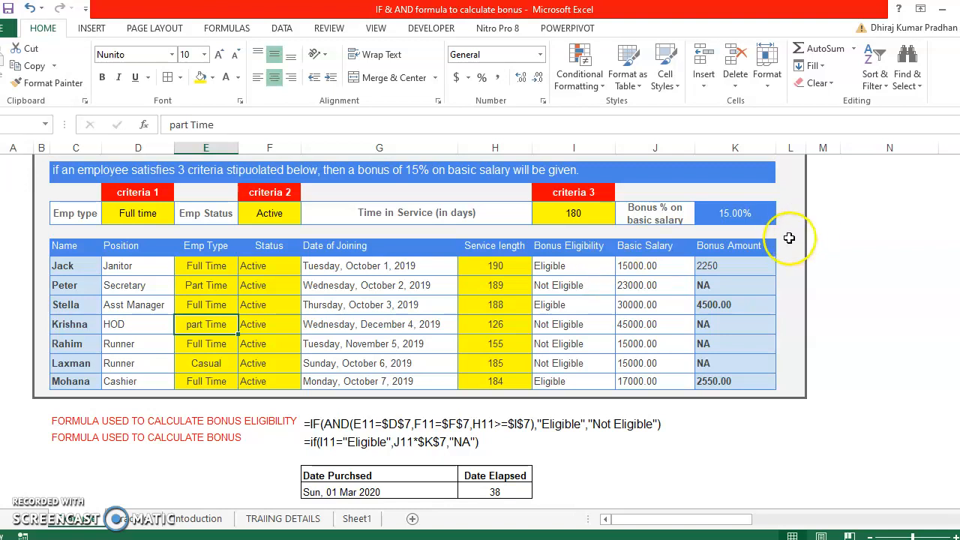
# Examine the first employee's Bonus Amount formula together with the eligibility, basic salary and bonus percentage cells it uses
pyautogui.click(721, 266)
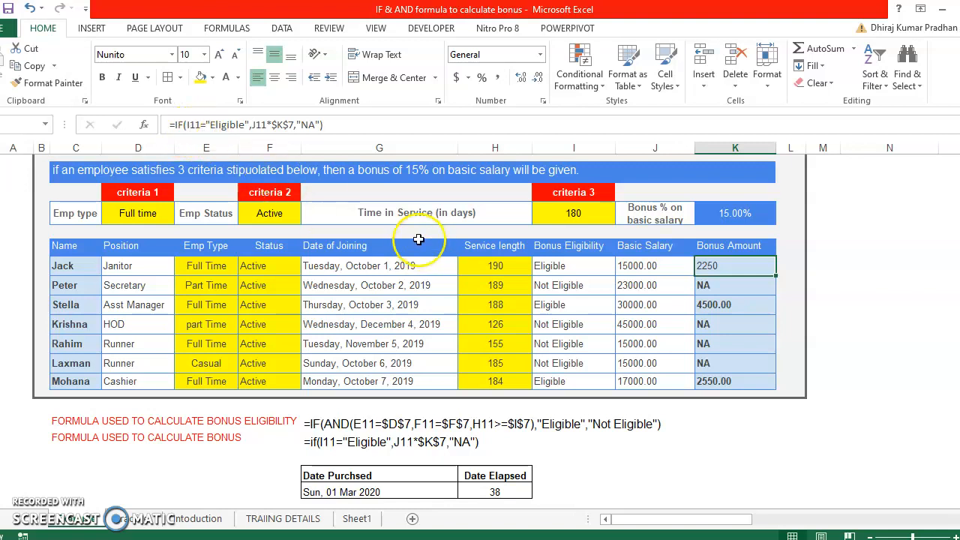
pyautogui.click(577, 269)
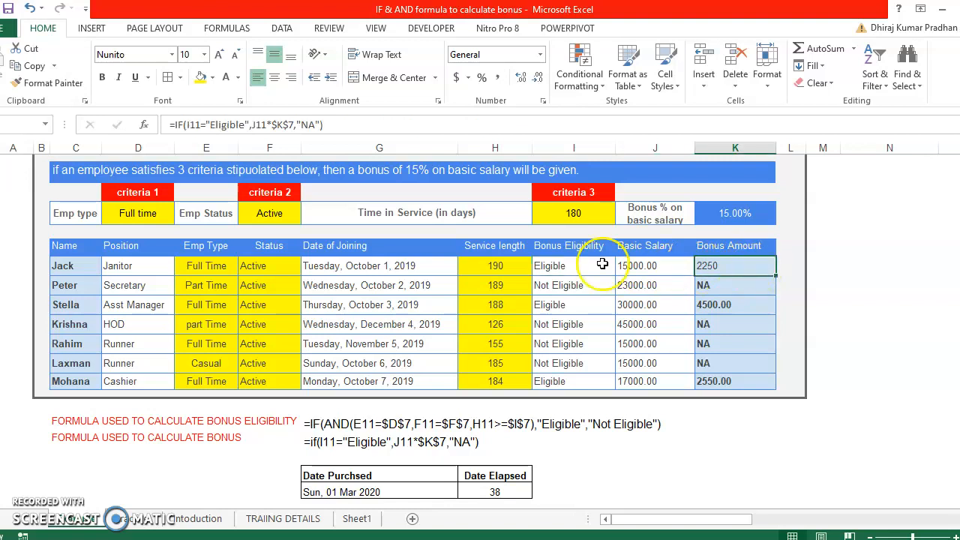
pyautogui.click(569, 266)
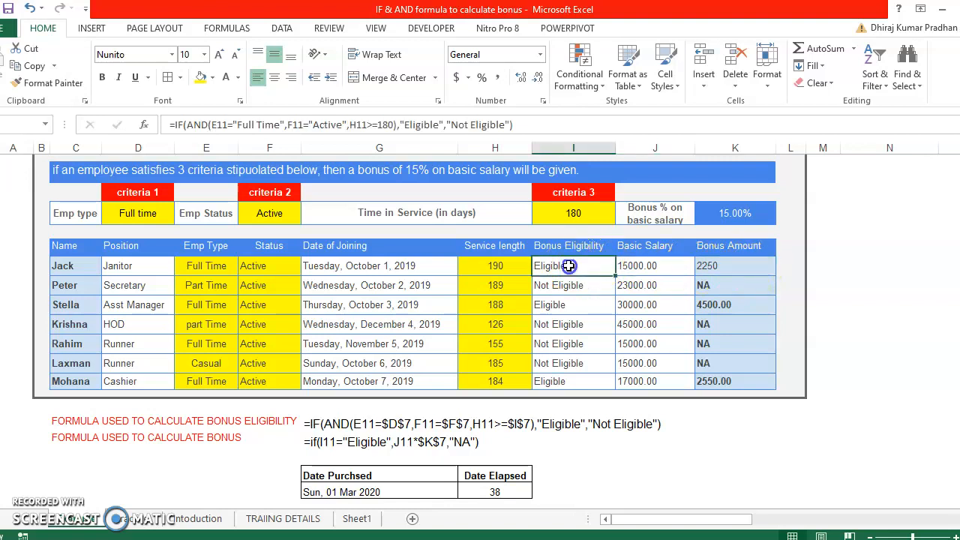
pyautogui.click(714, 268)
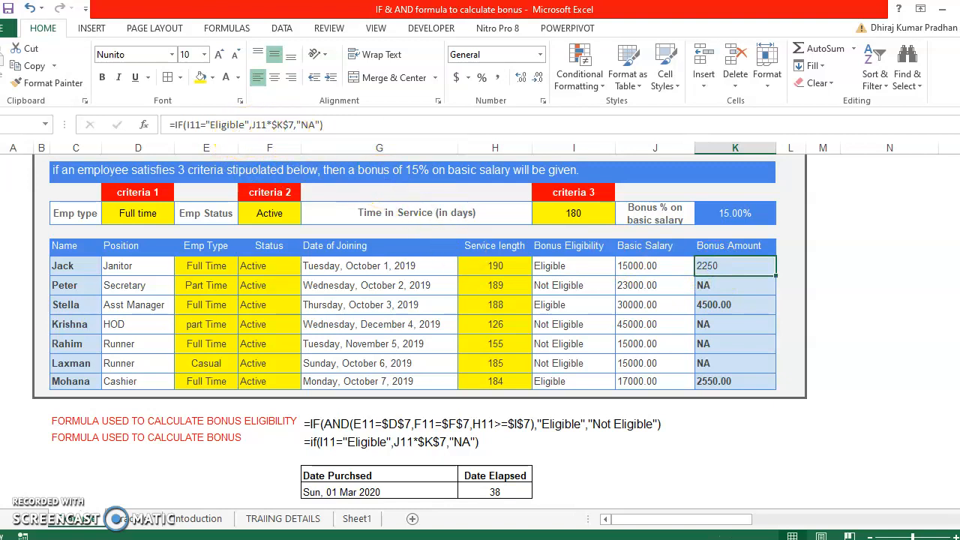
pyautogui.click(663, 267)
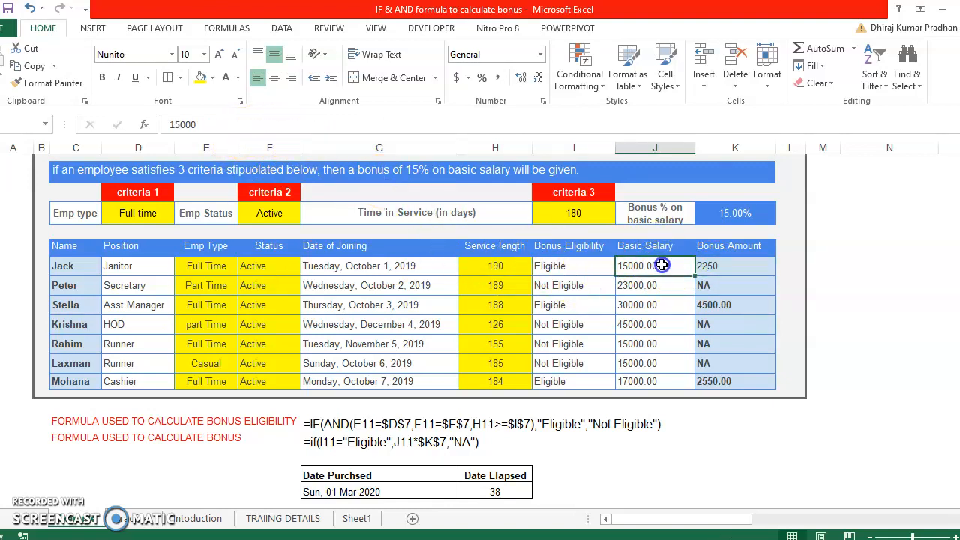
pyautogui.click(724, 267)
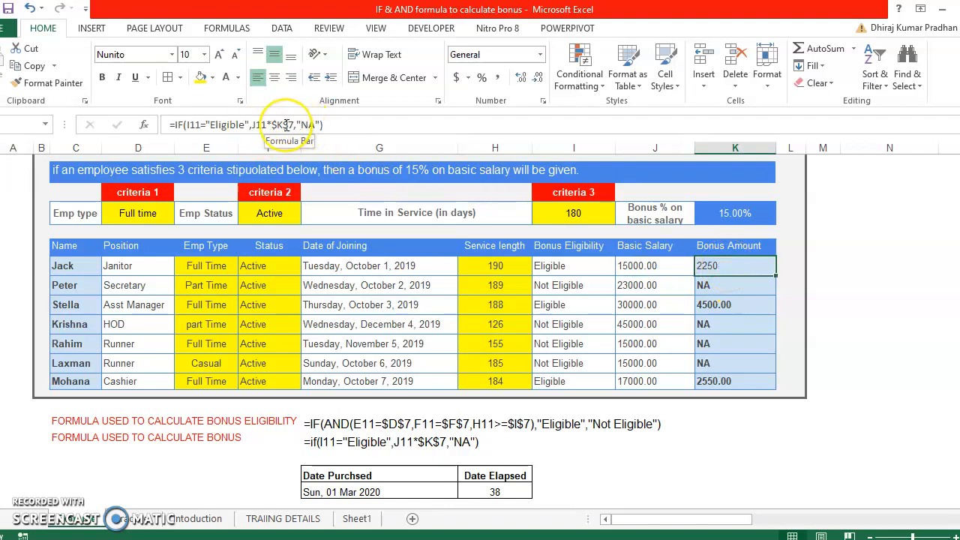
pyautogui.click(742, 213)
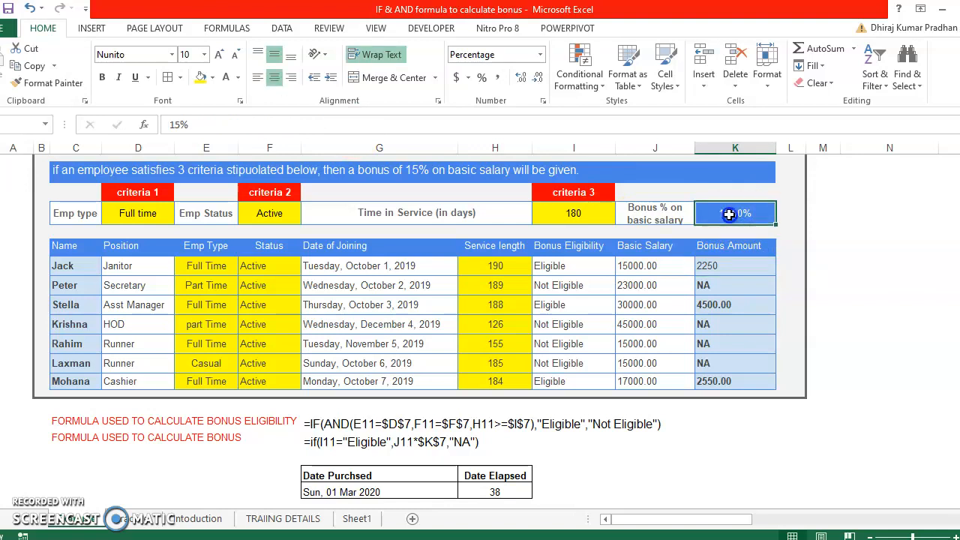
pyautogui.click(734, 264)
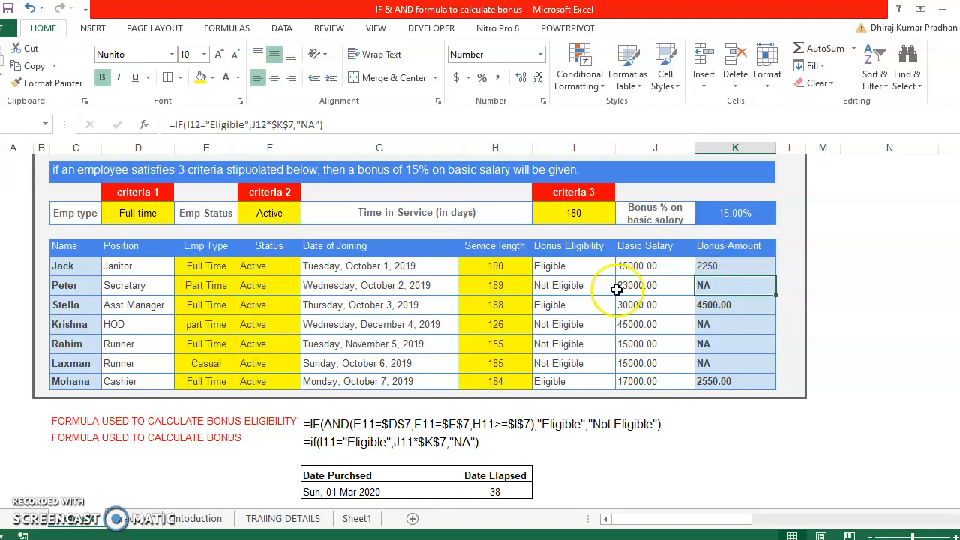
# Review the Bonus Amount formulas of the remaining employees and recheck the first employee's Bonus Eligibility formula
pyautogui.click(571, 283)
pyautogui.click(726, 308)
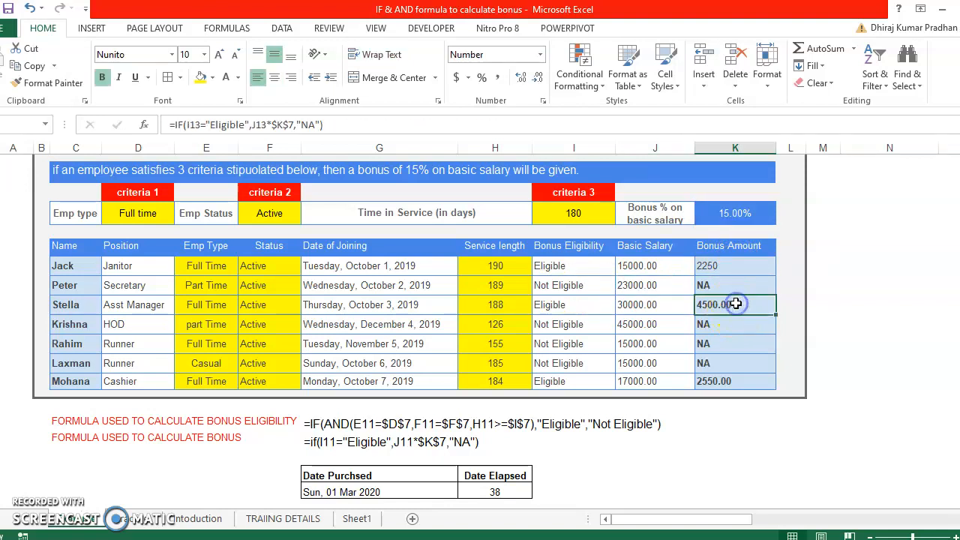
pyautogui.click(734, 331)
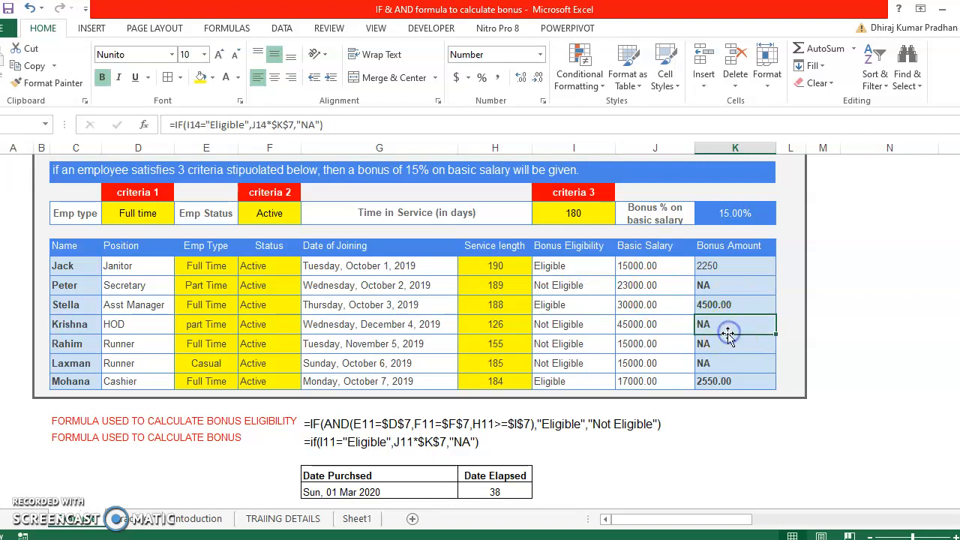
pyautogui.click(727, 344)
pyautogui.click(727, 364)
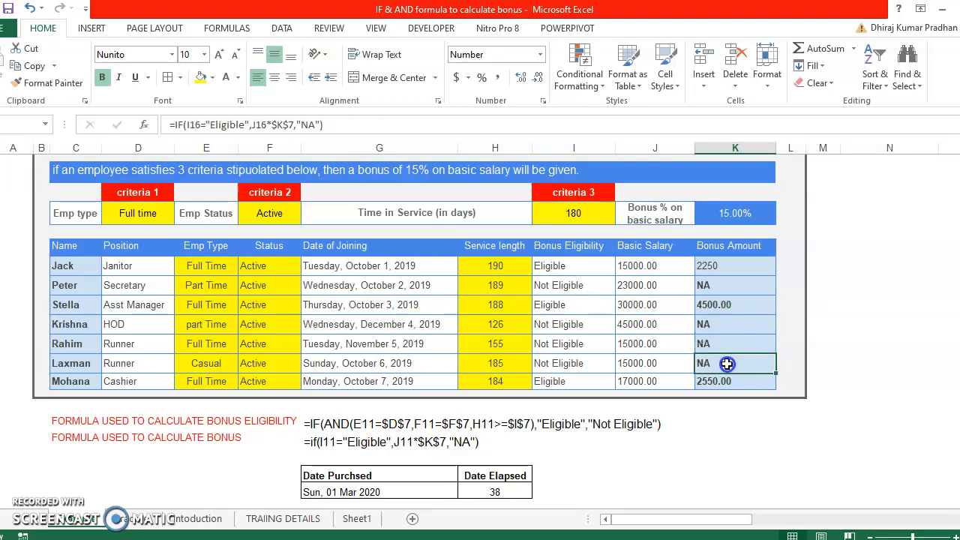
pyautogui.click(730, 329)
pyautogui.click(732, 343)
pyautogui.click(732, 362)
pyautogui.click(737, 383)
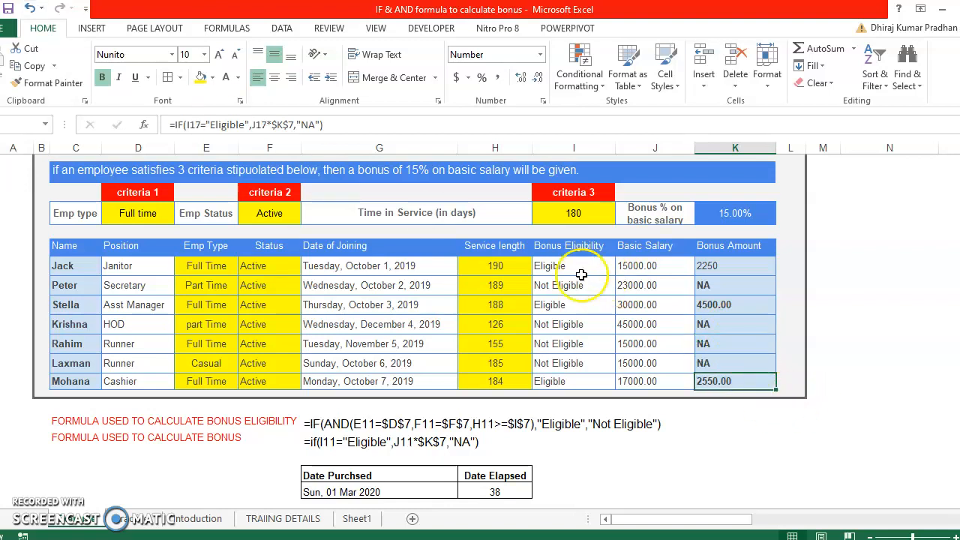
pyautogui.scroll(1, 893, 296)
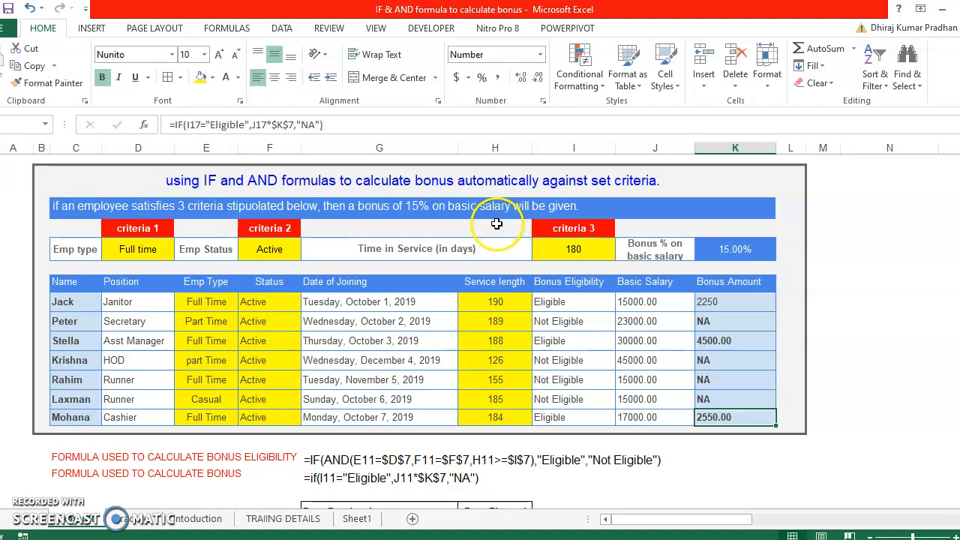
pyautogui.click(540, 301)
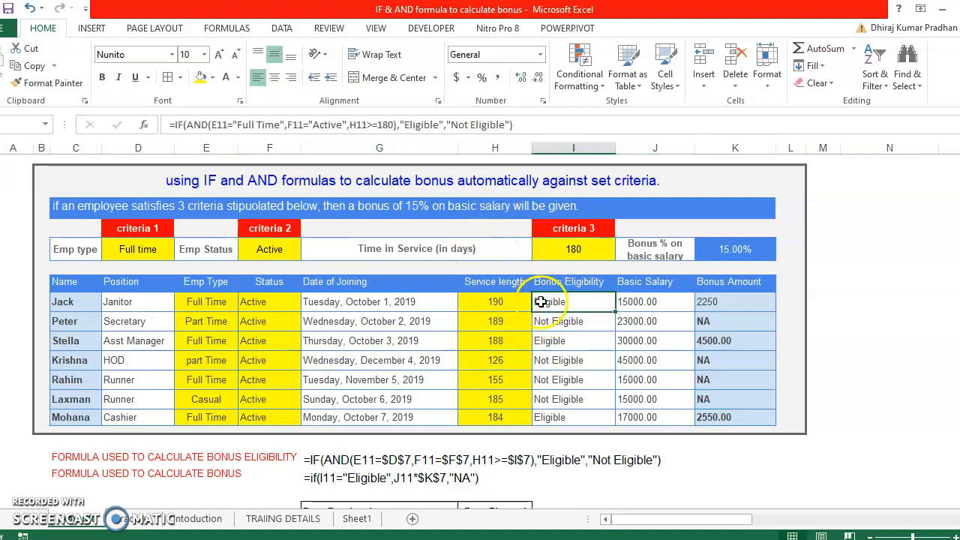
# Review the first employee's Service length formula and the fifth employee's service length, eligibility, basic salary and Bonus Amount cells
pyautogui.click(510, 301)
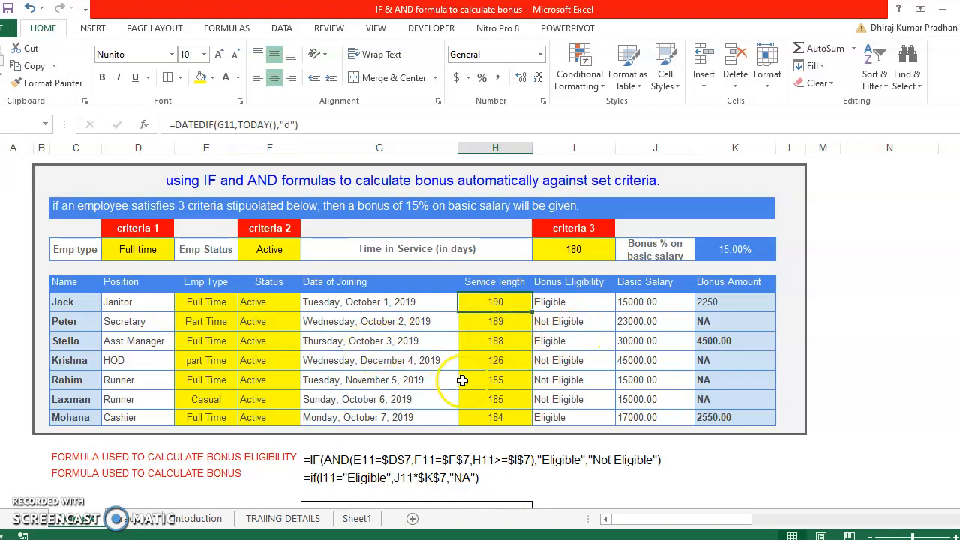
pyautogui.click(508, 380)
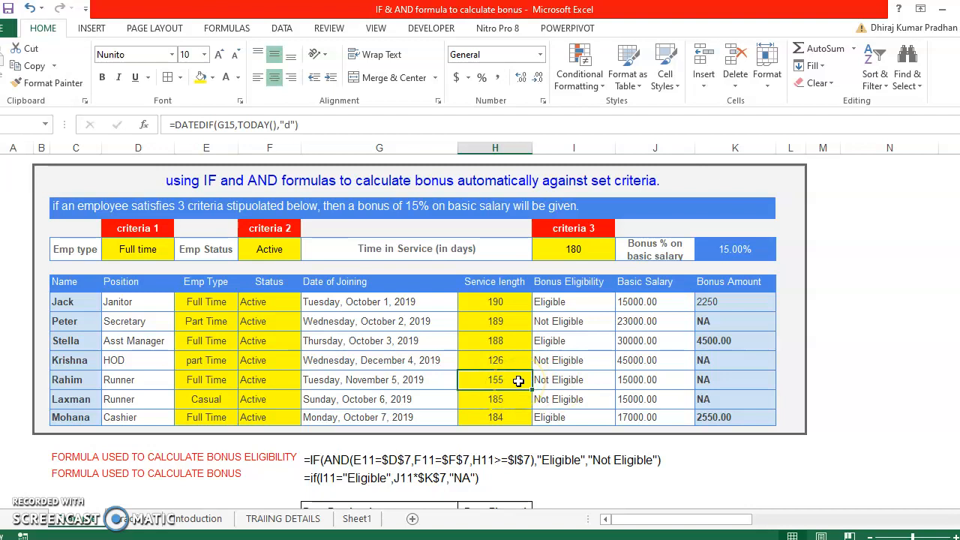
pyautogui.click(575, 381)
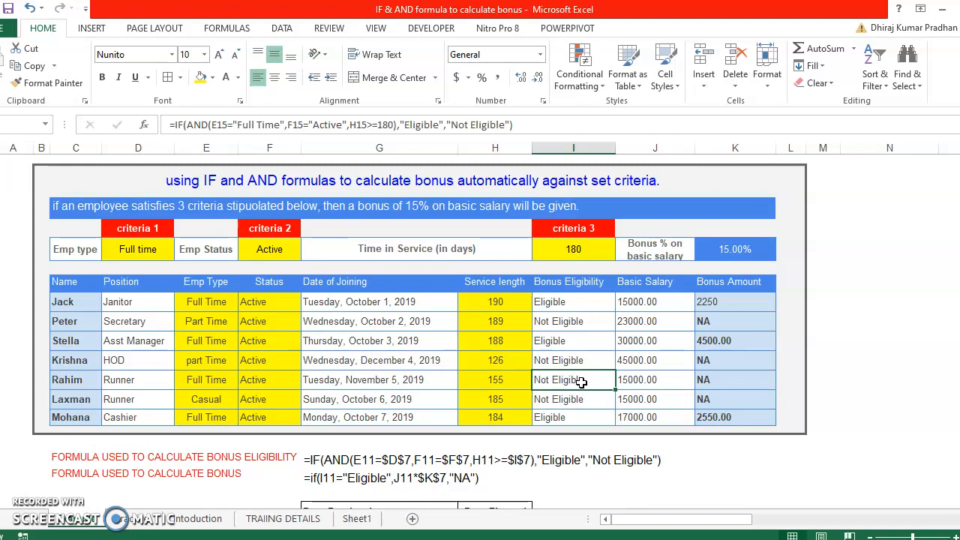
pyautogui.click(637, 382)
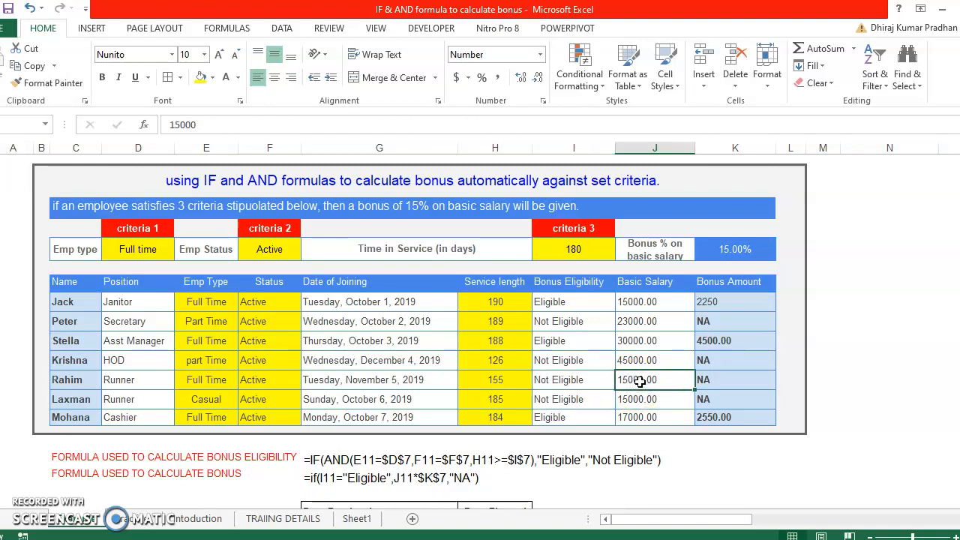
pyautogui.click(732, 382)
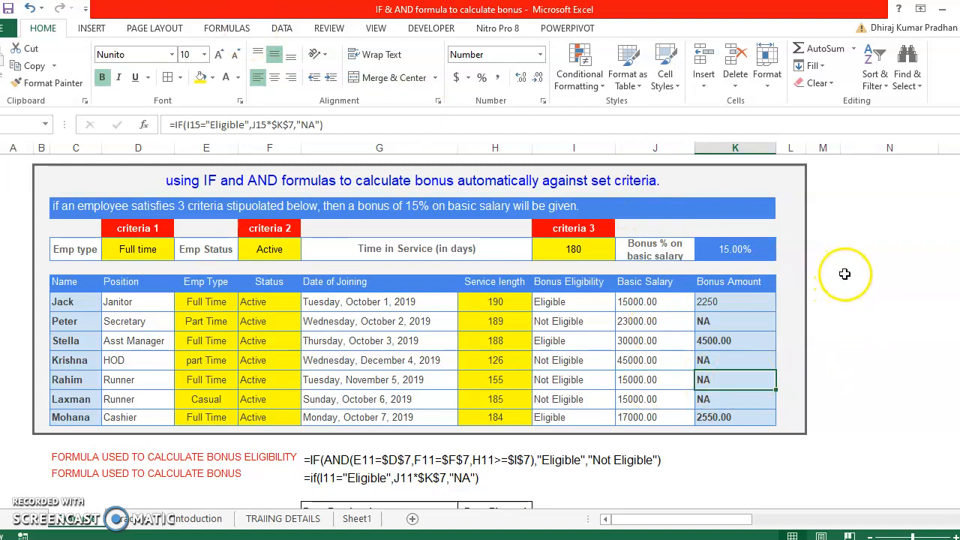
pyautogui.scroll(-1, 846, 274)
pyautogui.scroll(1, 852, 271)
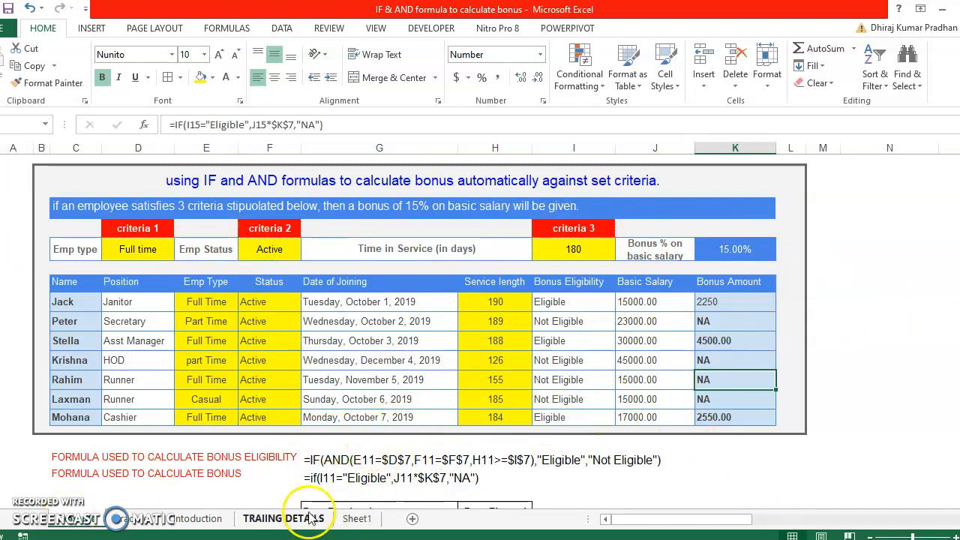
# Open the practice sheet and examine its employee table and the reference formulas for bonus eligibility and bonus calculation
pyautogui.click(139, 518)
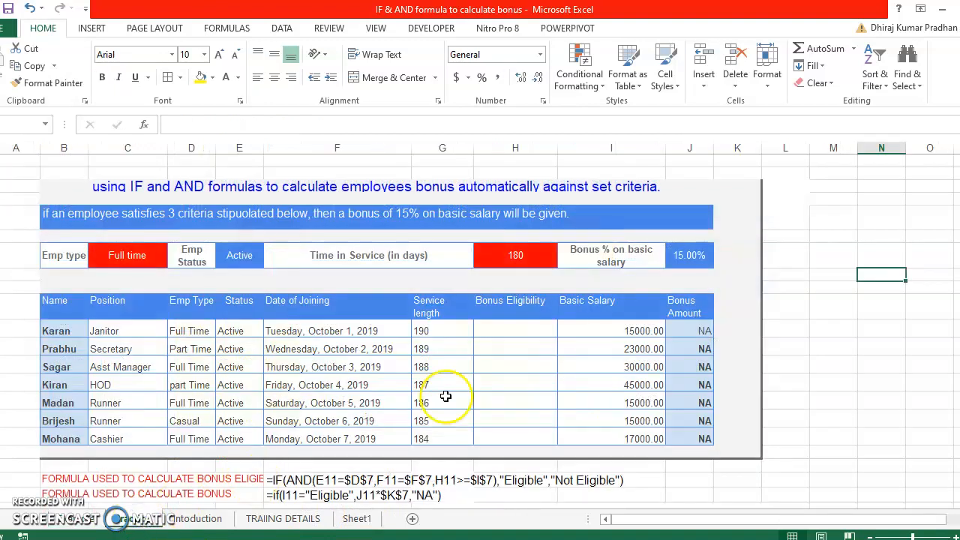
pyautogui.scroll(-2, 481, 397)
pyautogui.scroll(2, 499, 327)
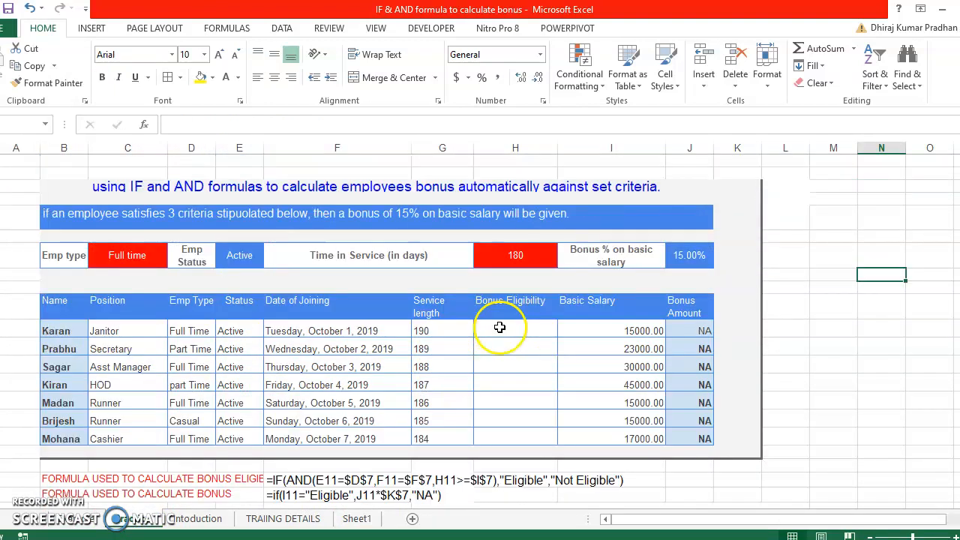
pyautogui.scroll(-2, 499, 327)
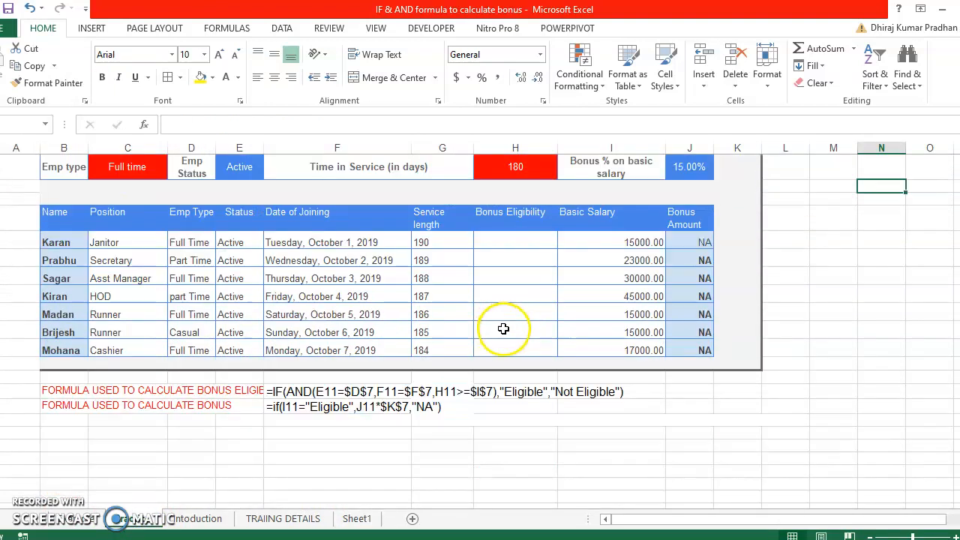
pyautogui.click(326, 392)
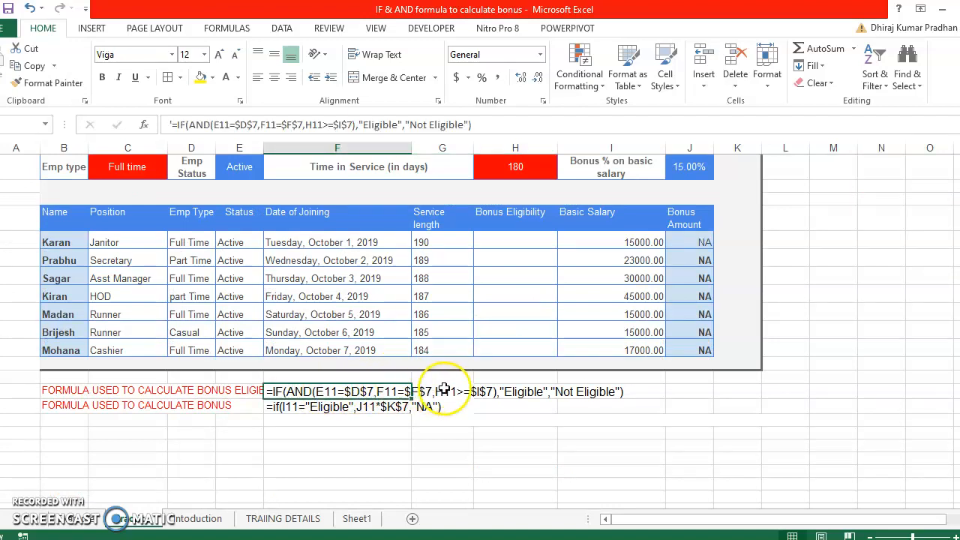
pyautogui.click(444, 389)
pyautogui.click(274, 409)
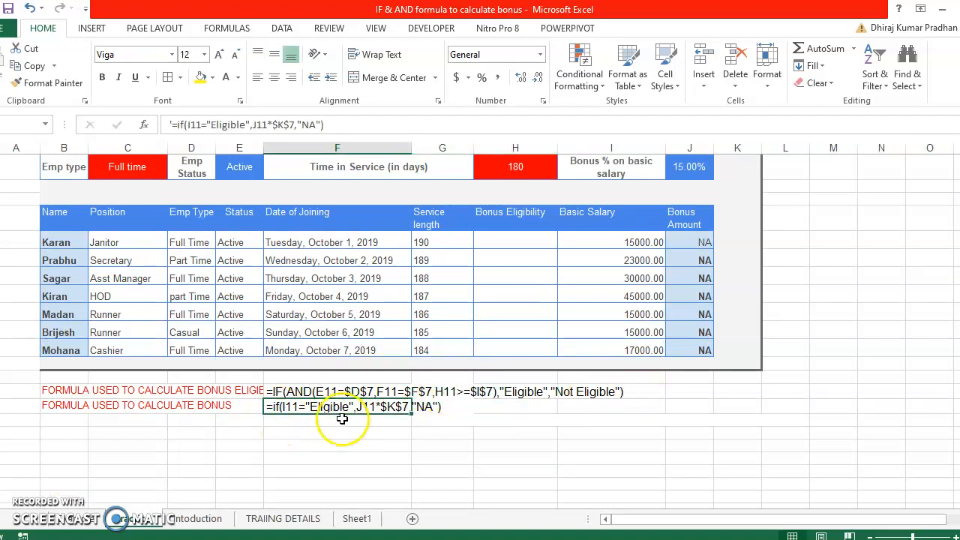
pyautogui.scroll(2, 342, 418)
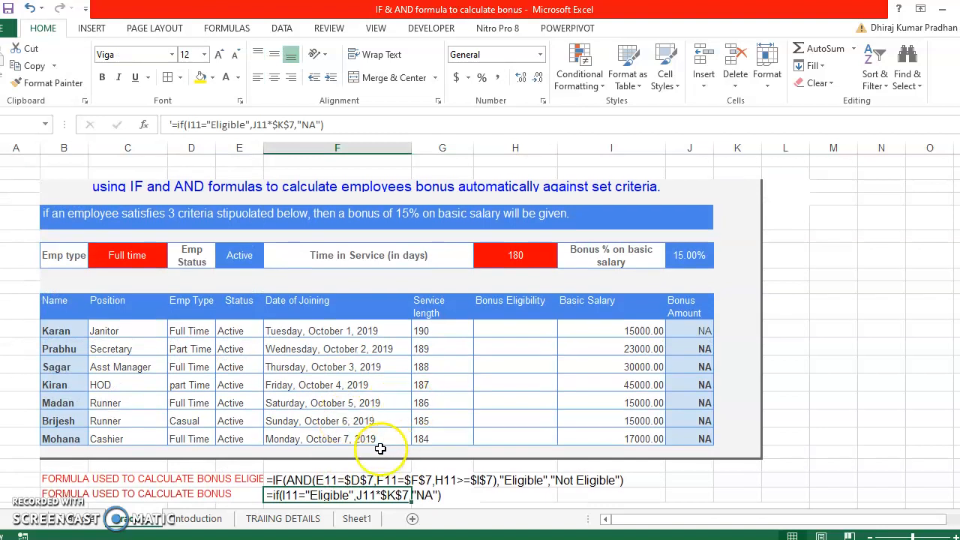
pyautogui.scroll(-1, 274, 390)
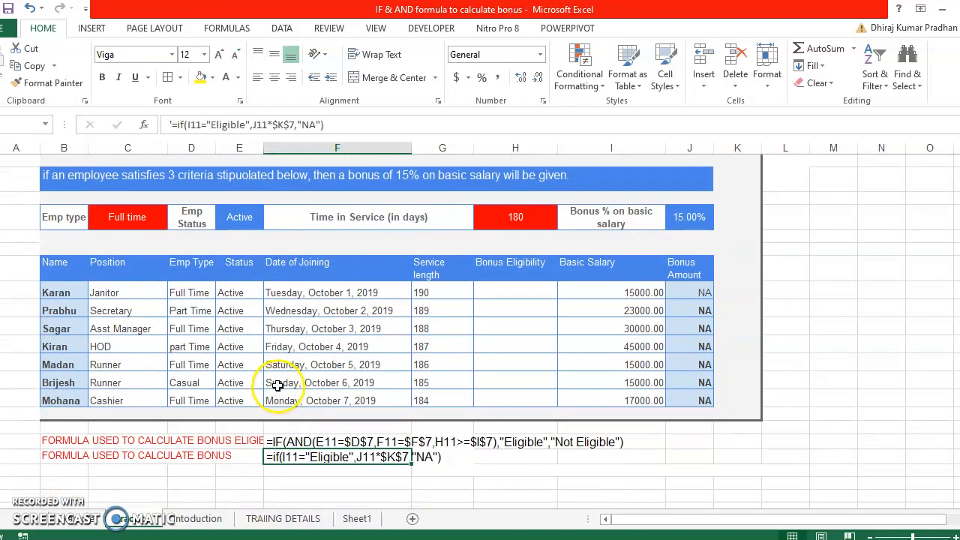